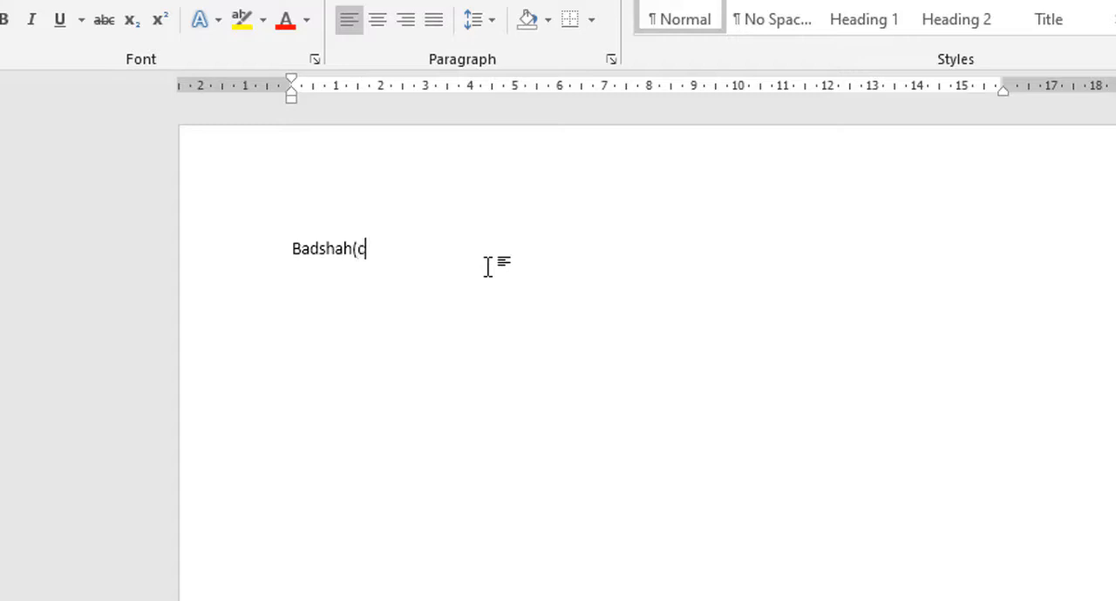
# Step: Finish the first line with the copyright symbol © directly after the name and start a new line
pyautogui.write(')')
pyautogui.moveTo(322, 240); pyautogui.dragTo(254, 239)
pyautogui.click(426, 277)
pyautogui.press('Return')
pyautogui.write('B')
pyautogui.press('Tab')
pyautogui.write('adS')
pyautogui.press('BackSpace')
pyautogui.write('\\')
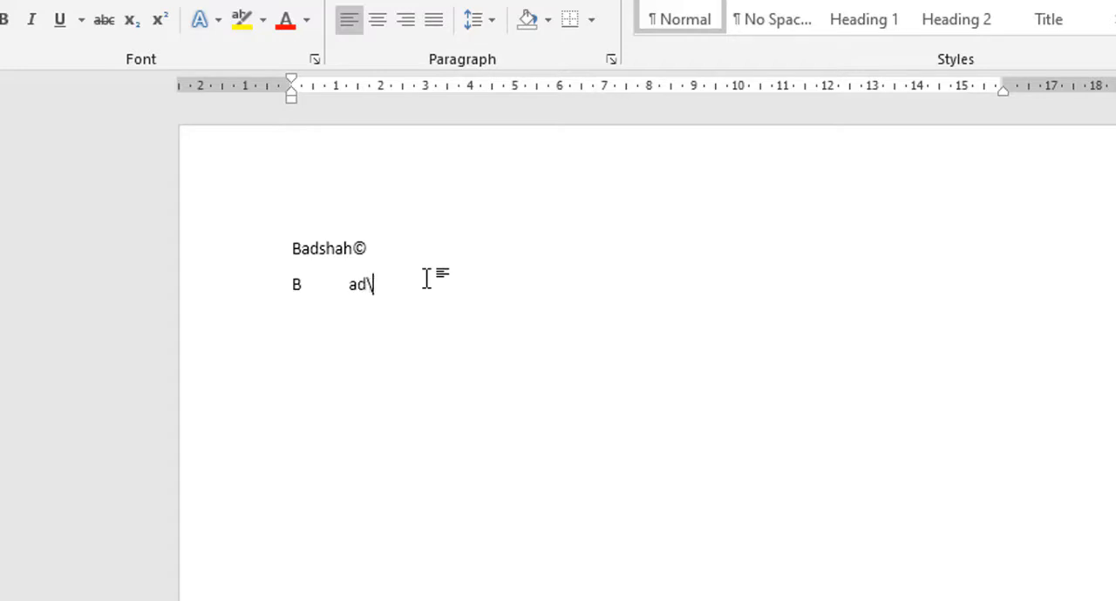
pyautogui.press('BackSpace')
pyautogui.press('BackSpace')
pyautogui.press('BackSpace')
pyautogui.press('BackSpace')
pyautogui.press('BackSpace')
pyautogui.press('BackSpace')
pyautogui.press('Return')
pyautogui.write('bA')
pyautogui.press('BackSpace')
pyautogui.press('BackSpace')
pyautogui.press('BackSpace')
# Step: Enter the same name on the second line, followed directly by the registered symbol ®
pyautogui.write('badshah')
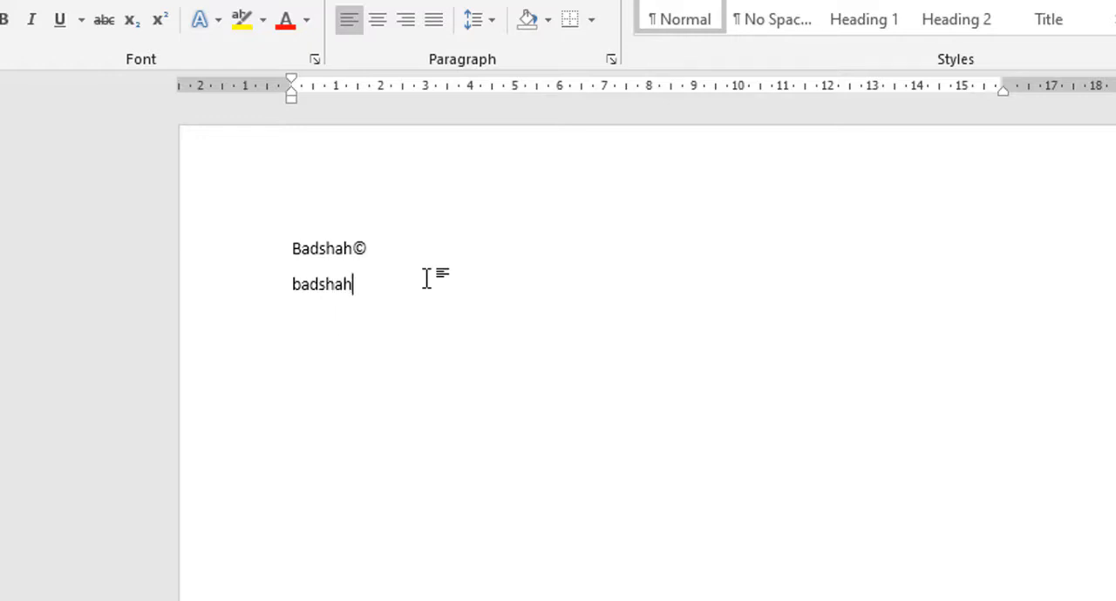
pyautogui.write('(r)')
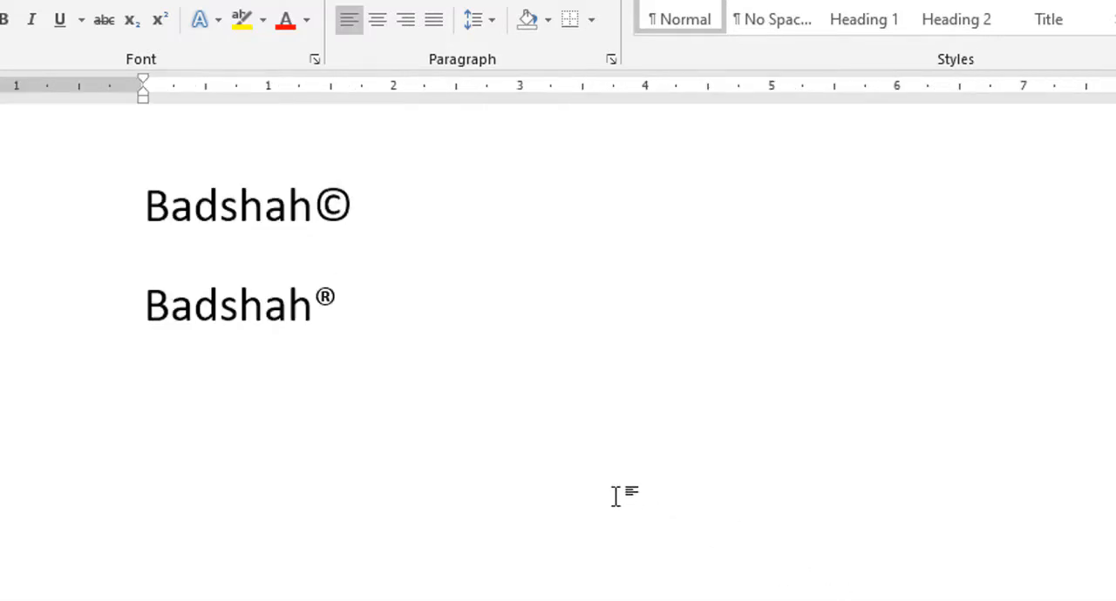
# Step: Add a third line with the same name followed directly by the trademark symbol ™
pyautogui.press('Return')
pyautogui.write('badh')
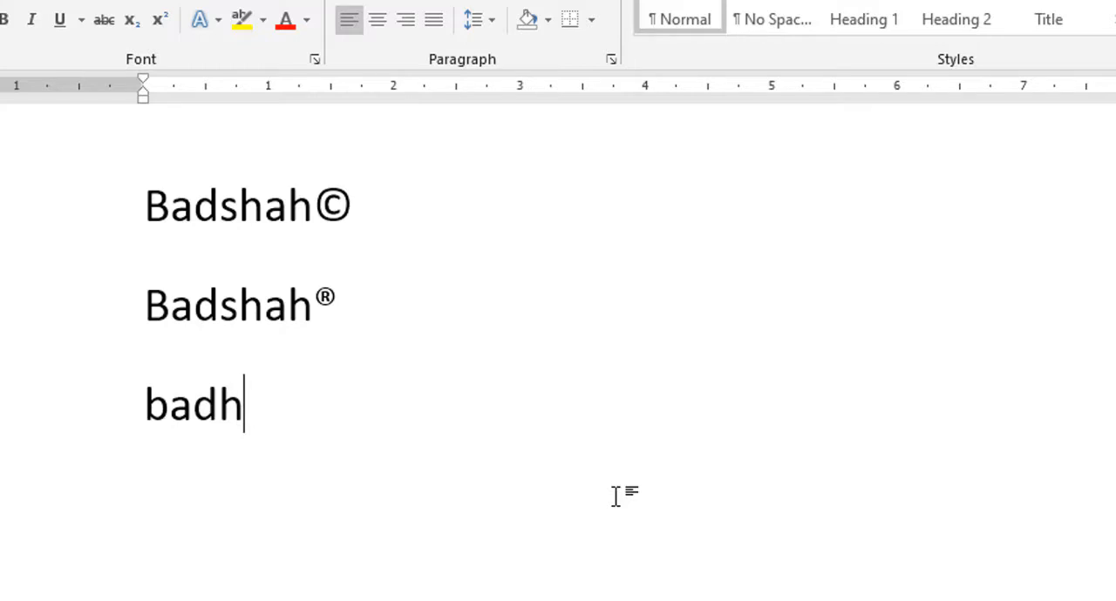
pyautogui.press('BackSpace')
pyautogui.write('sh')
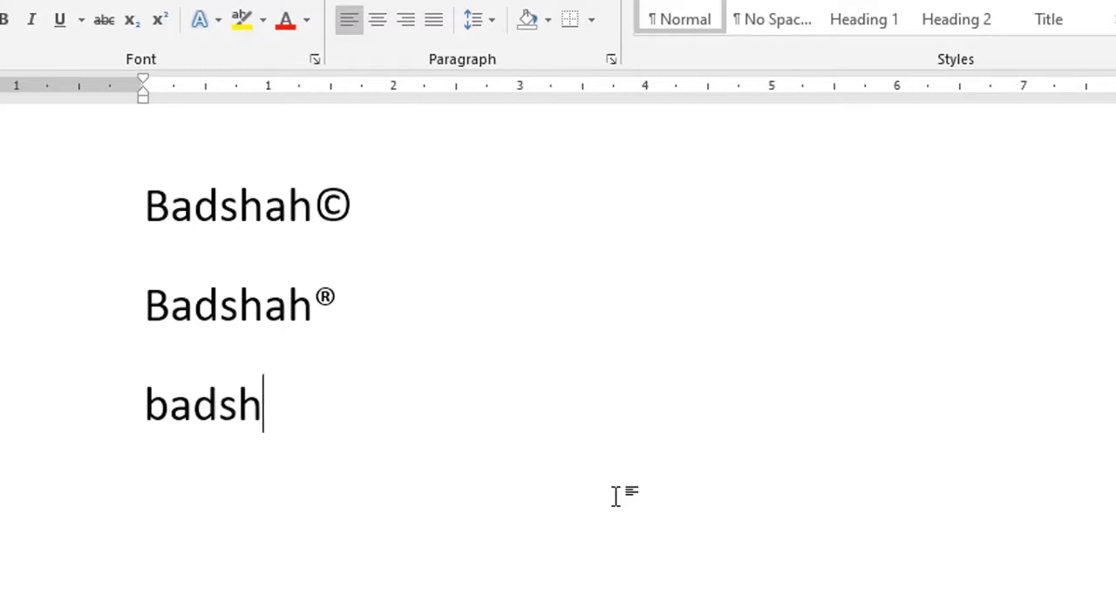
pyautogui.write('ah')
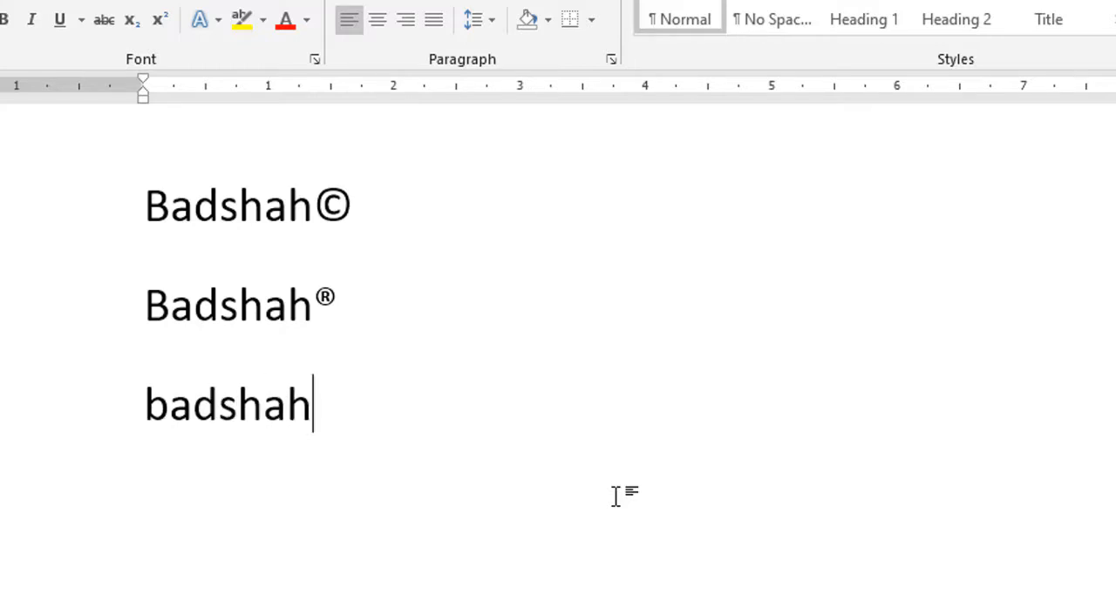
pyautogui.write('(')
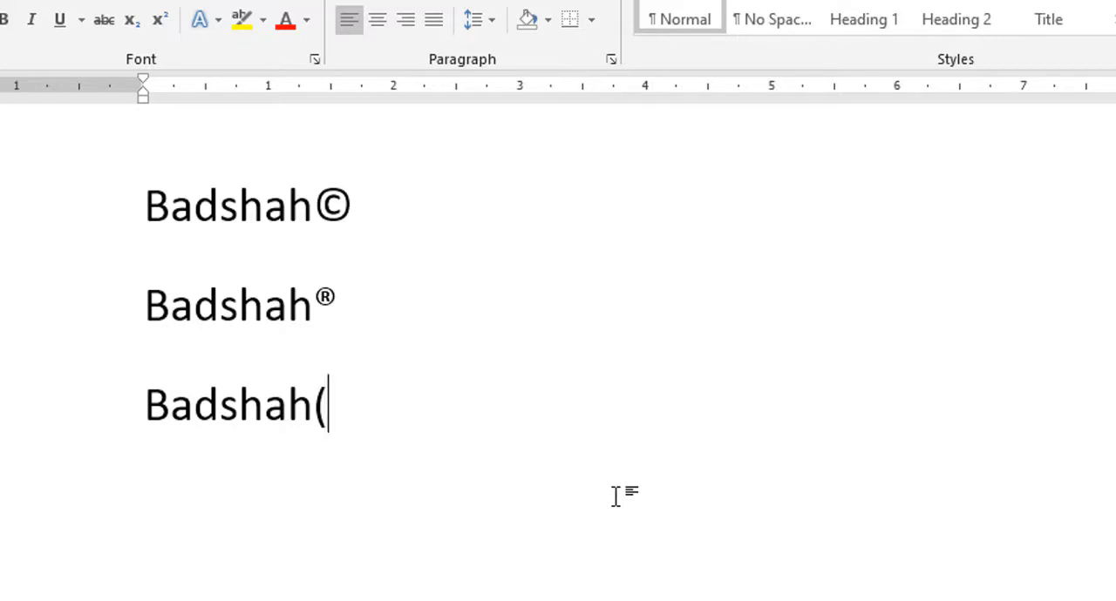
pyautogui.write('tm')
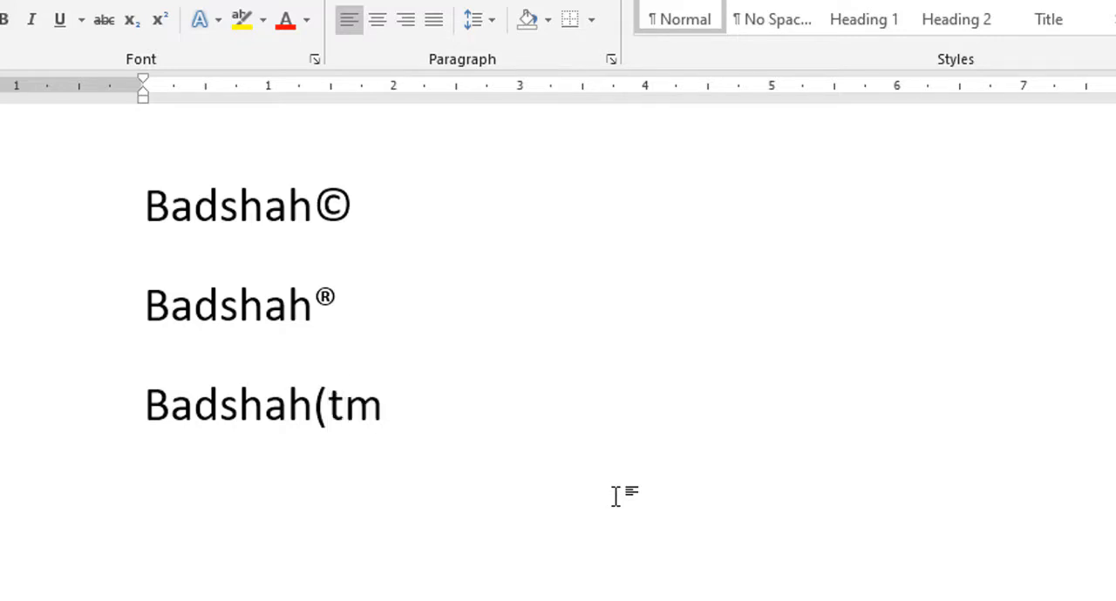
pyautogui.write(')')
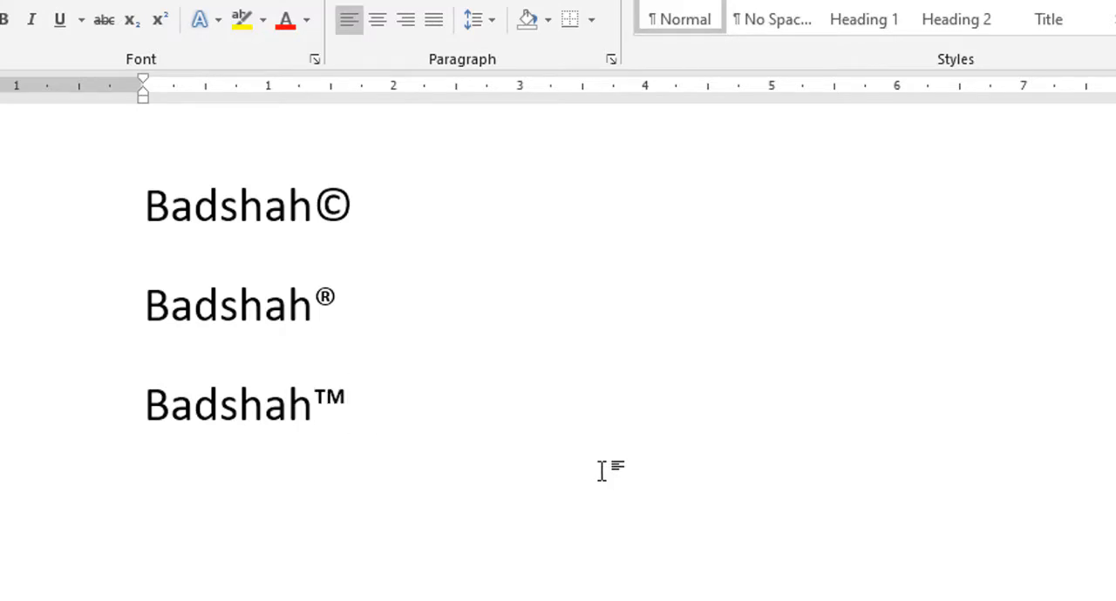
# Step: Insert a left arrow ← and a right arrow → side by side on a new line
pyautogui.press('Return')
pyautogui.scroll(-3, 358, 382)
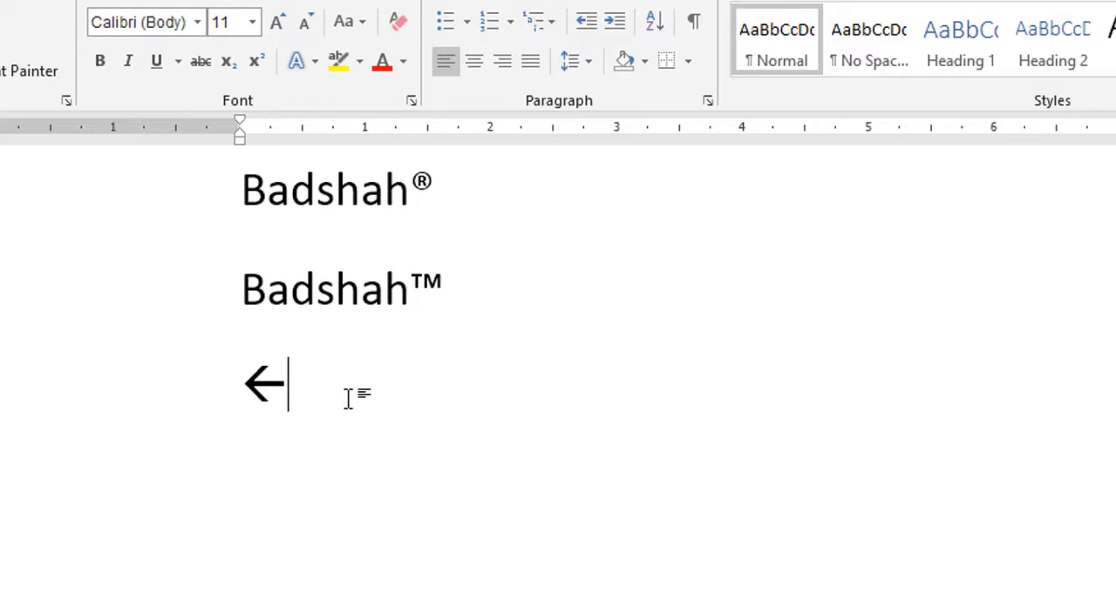
pyautogui.write('-->')
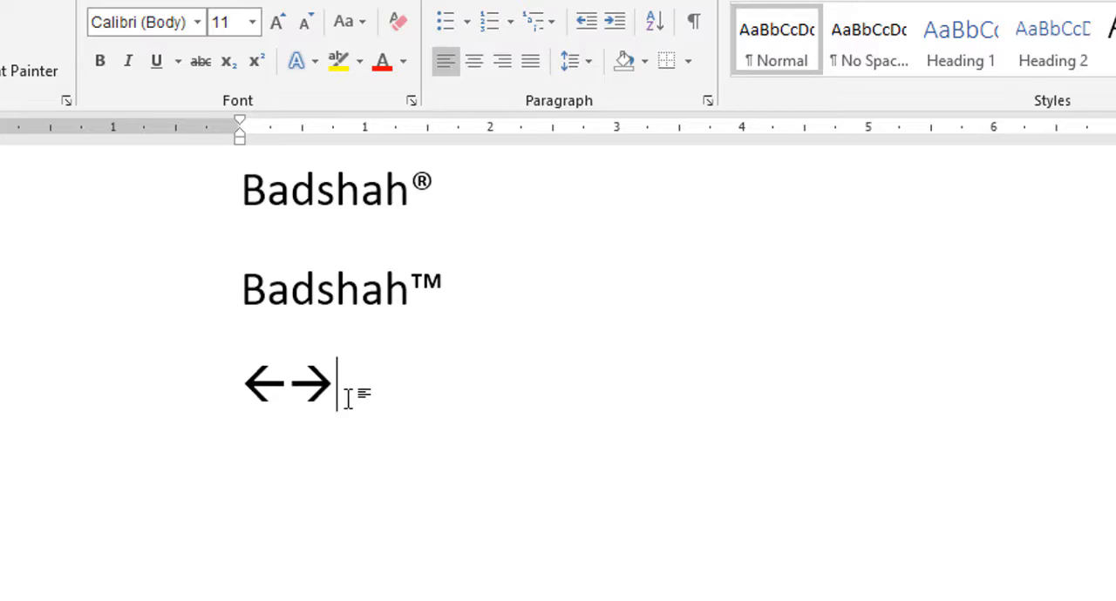
# Step: Add the ordinals 1st, 2nd and 3rd with superscript suffixes on separate lines below the arrows
pyautogui.press('Return')
pyautogui.write('1')
pyautogui.write('$')
pyautogui.write('t')
pyautogui.press('Return')
pyautogui.write('2n')
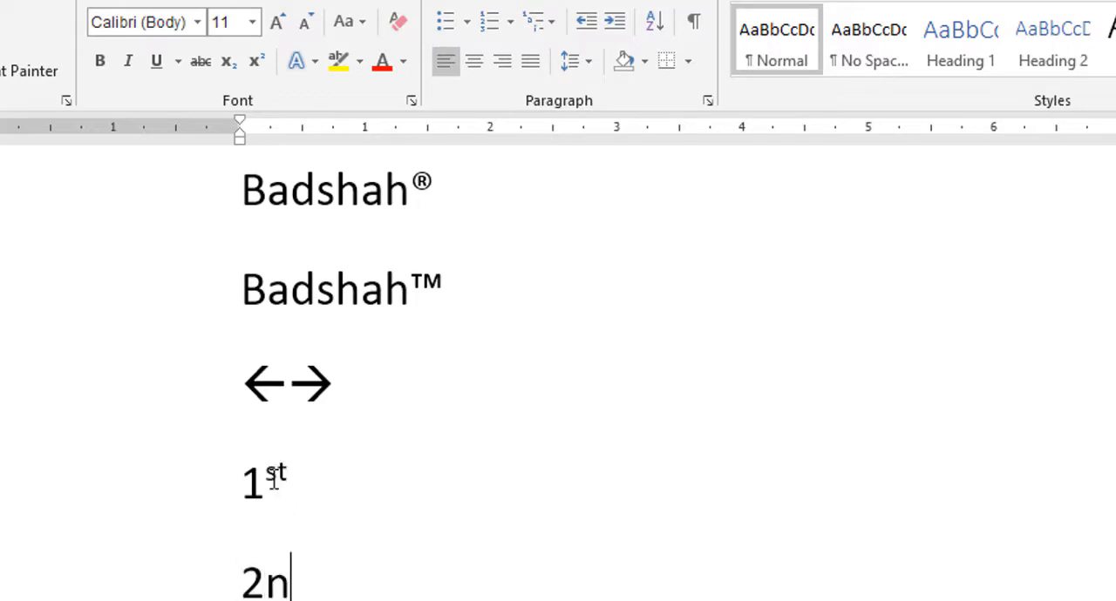
pyautogui.write('d')
pyautogui.press('Return')
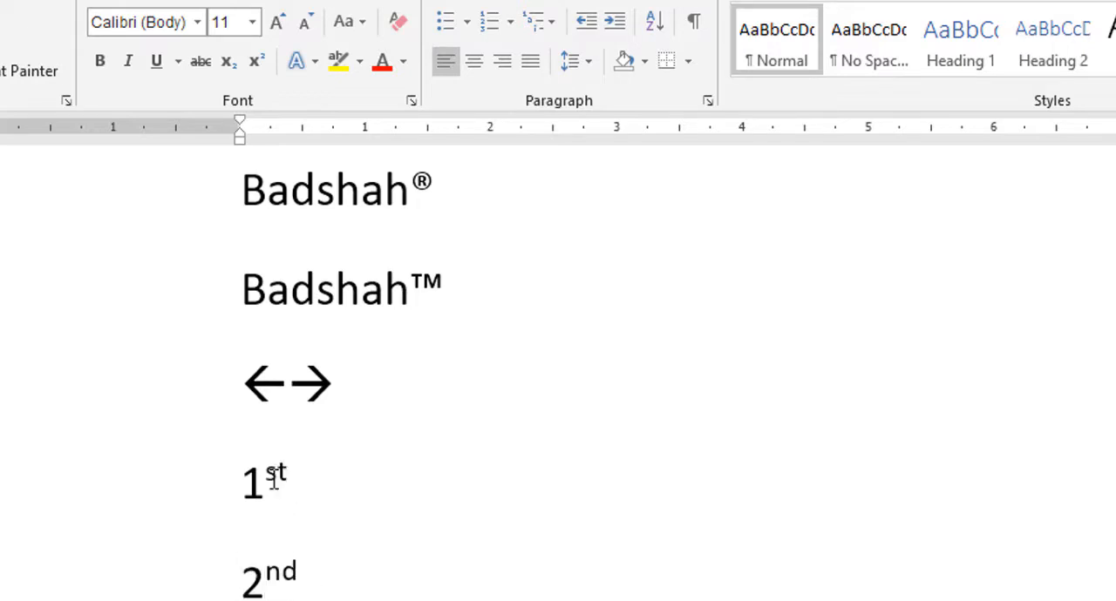
pyautogui.write('3rd')
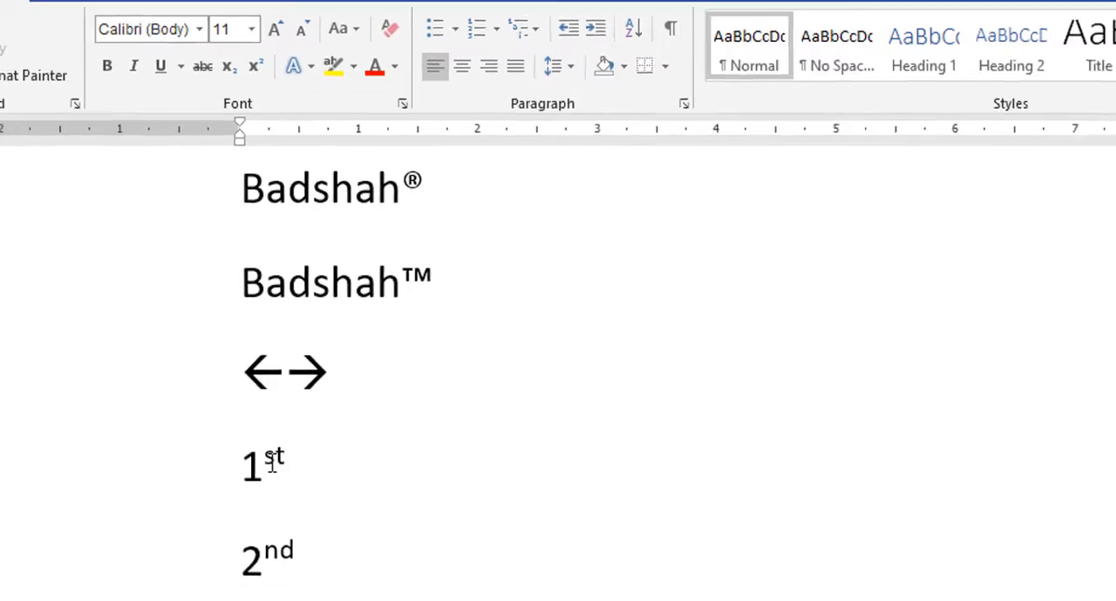
pyautogui.press('Return')
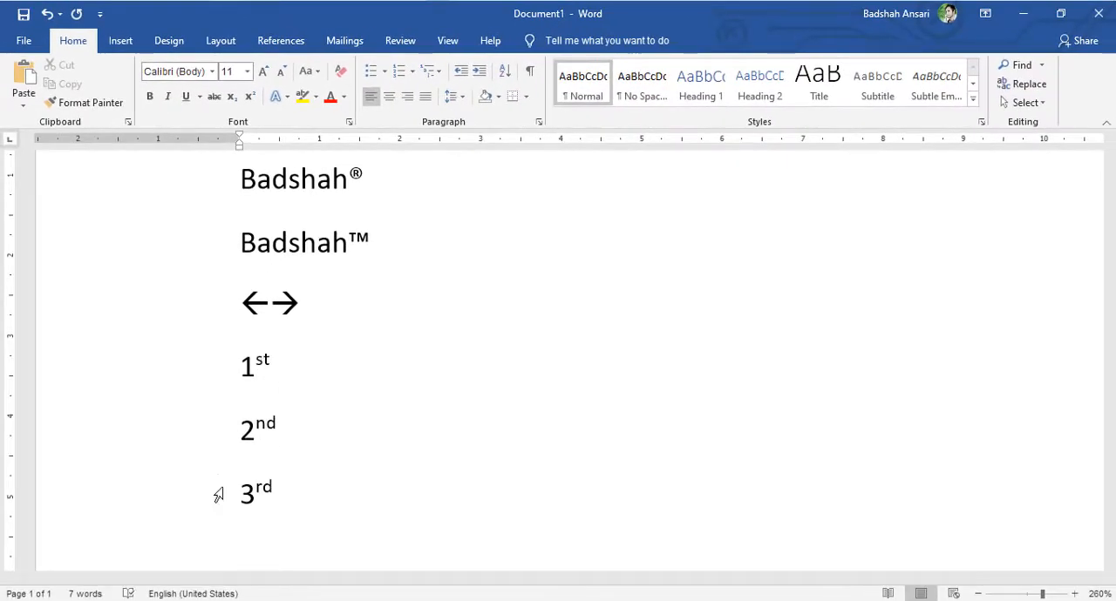
# Step: Create a round-bulleted list below the 3rd line with the items Hhhh, Ghjg and Kjgj
pyautogui.scroll(-1, 293, 496)
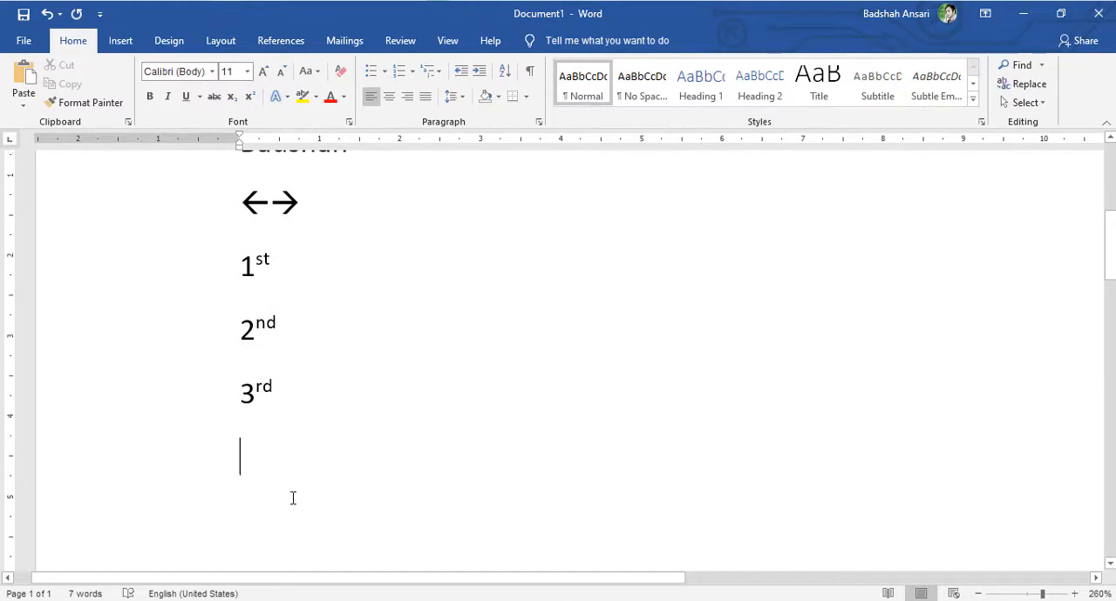
pyautogui.scroll(1, 291, 496)
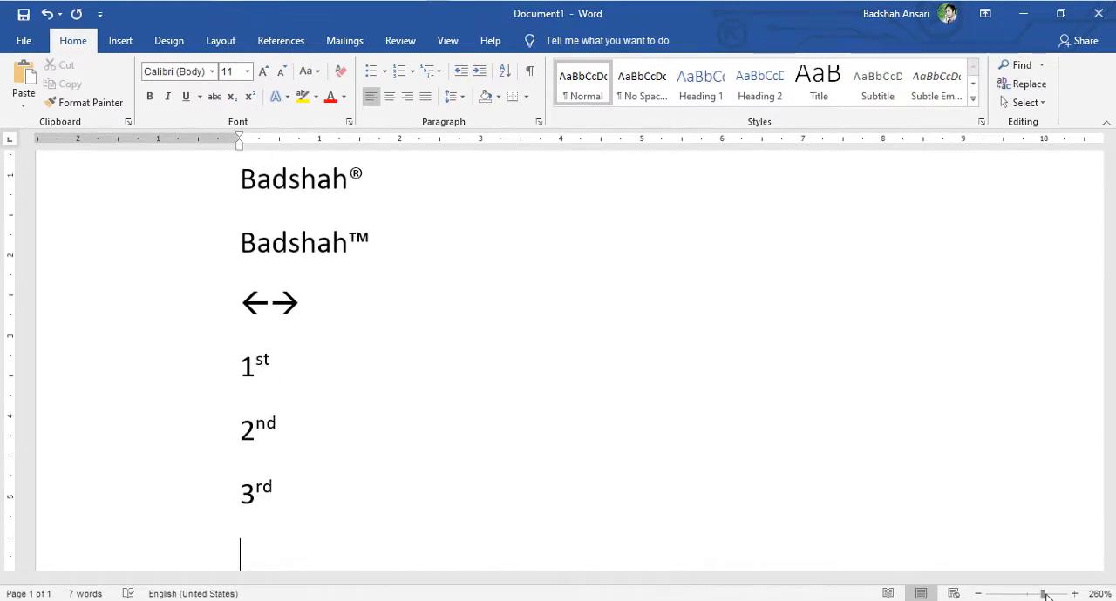
pyautogui.moveTo(1035, 593); pyautogui.dragTo(1039, 594)
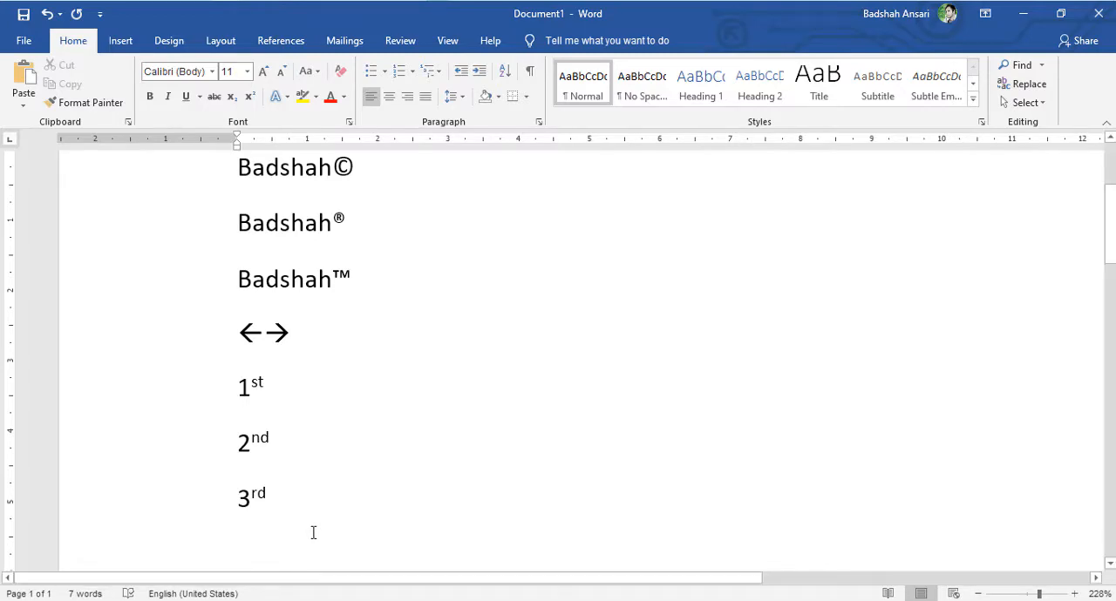
pyautogui.write('*')
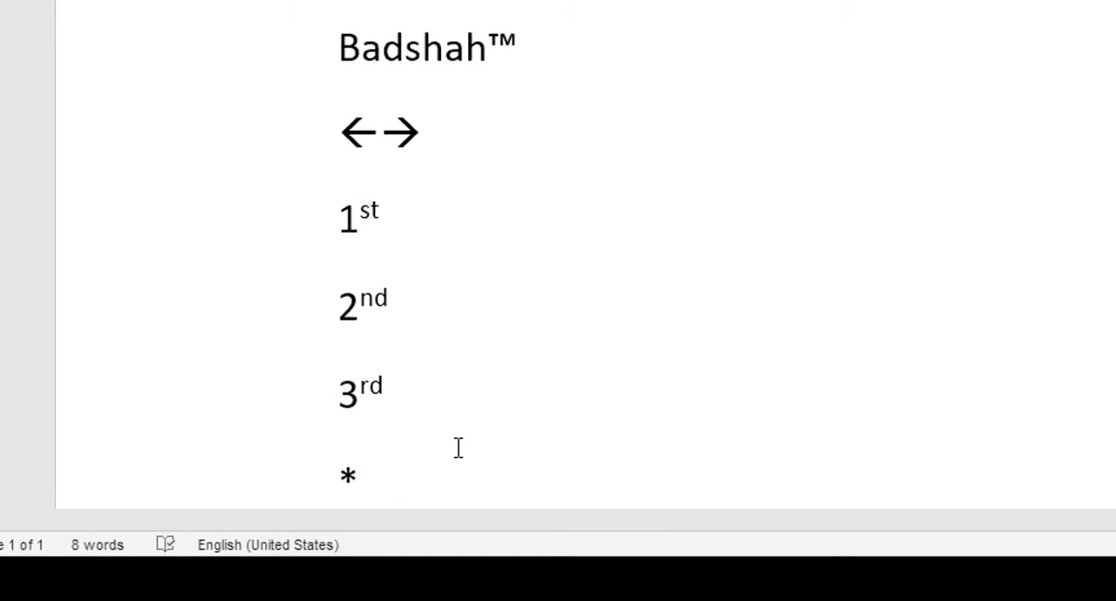
pyautogui.press('Tab')
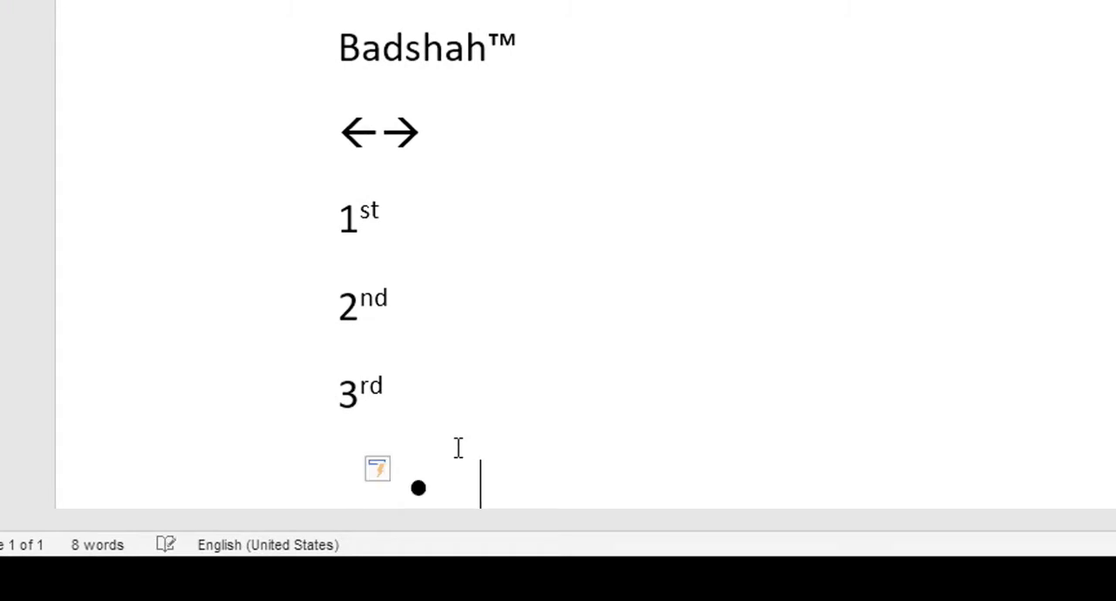
pyautogui.write('hhhh')
pyautogui.press('Return')
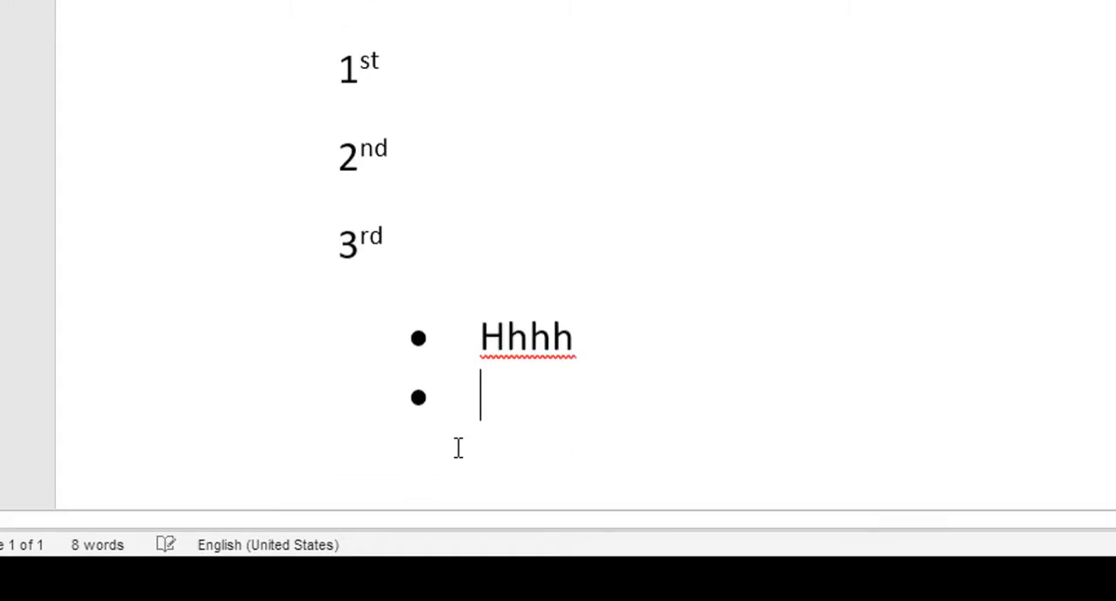
pyautogui.write('ghjg')
pyautogui.press('Return')
pyautogui.write('kjgj')
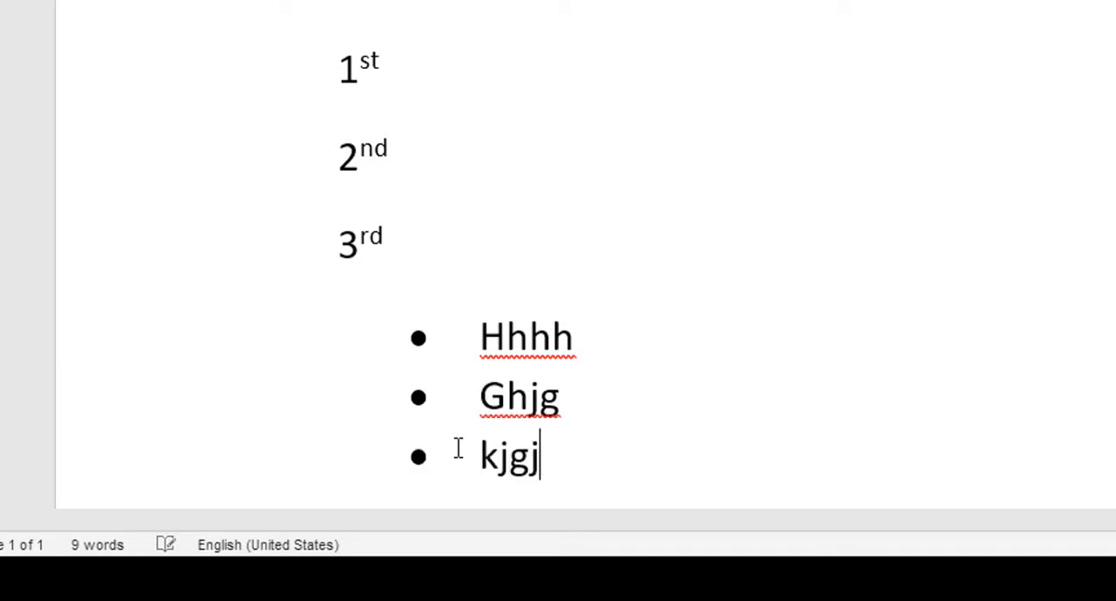
pyautogui.press('Return')
# Step: Delete the whole three-item bulleted list below the 3rd line
pyautogui.press('BackSpace')
pyautogui.press('BackSpace')
pyautogui.press('BackSpace')
pyautogui.press('BackSpace')
pyautogui.press('BackSpace')
pyautogui.press('BackSpace')
pyautogui.press('BackSpace')
pyautogui.press('BackSpace')
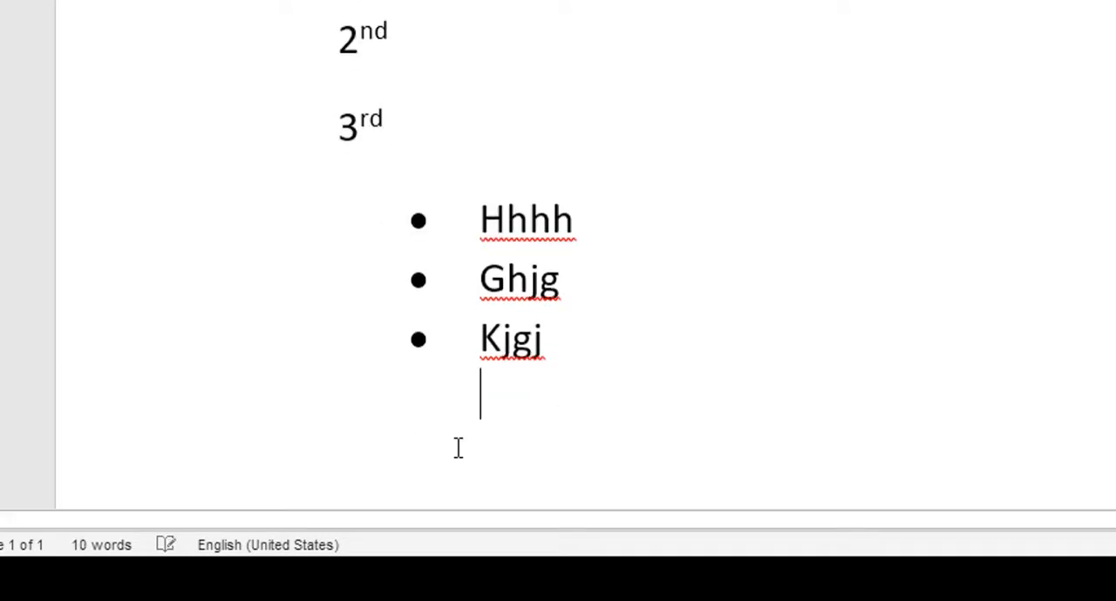
pyautogui.press('BackSpace')
pyautogui.press('BackSpace')
pyautogui.press('BackSpace')
pyautogui.press('BackSpace')
pyautogui.press('BackSpace')
pyautogui.press('BackSpace')
pyautogui.press('BackSpace')
pyautogui.press('BackSpace')
pyautogui.press('BackSpace')
pyautogui.press('BackSpace')
pyautogui.press('BackSpace')
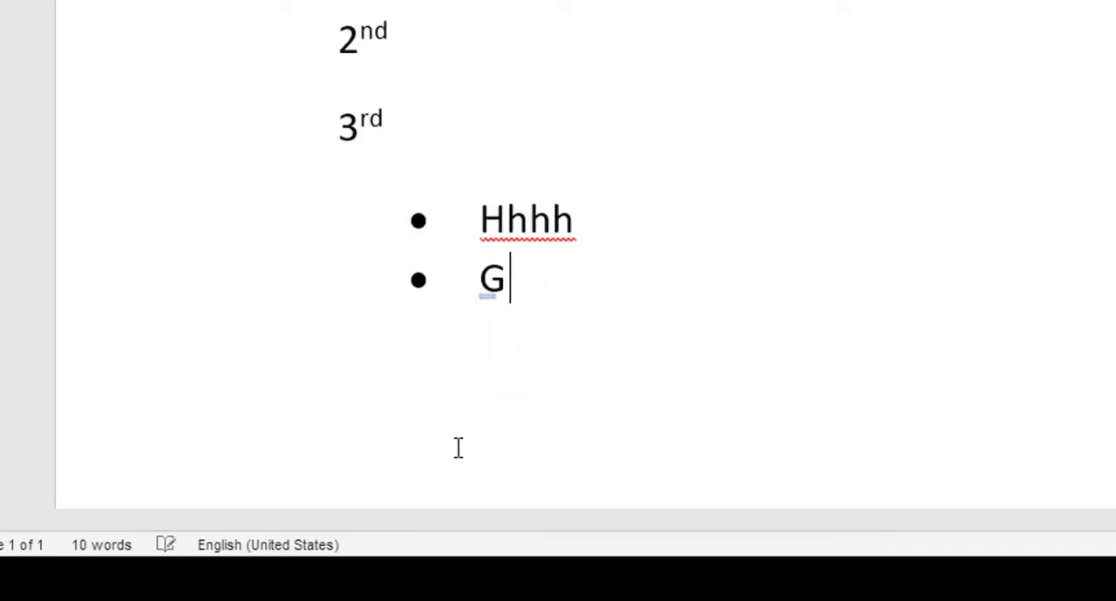
pyautogui.press('BackSpace')
pyautogui.press('BackSpace')
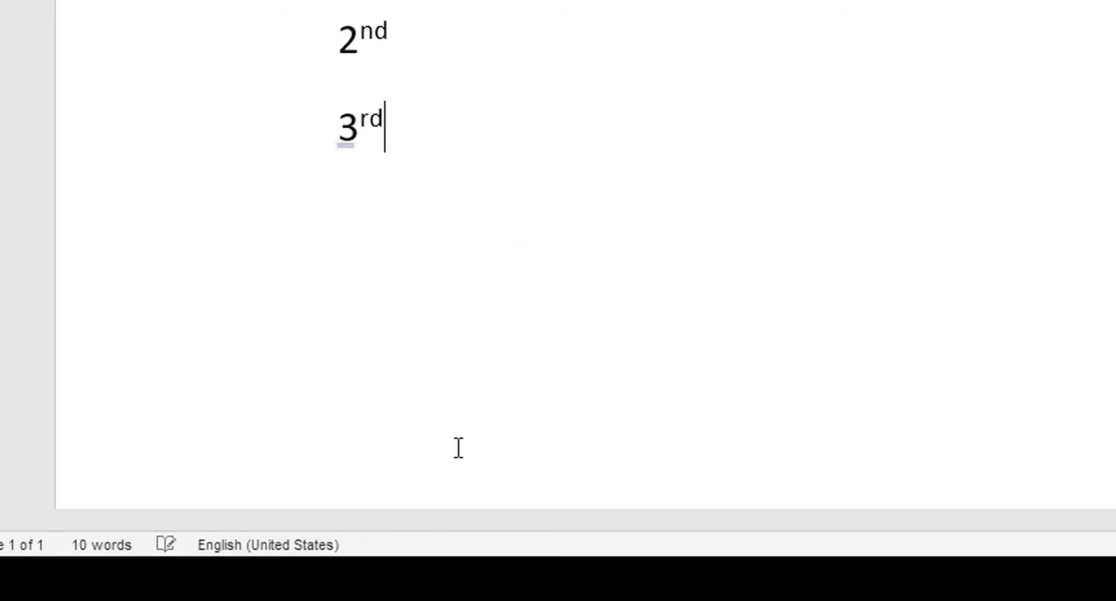
# Step: Start another round-bulleted list below the 3rd line with the item Hkghkggh and a second item hj
pyautogui.press('Return')
pyautogui.write('*')
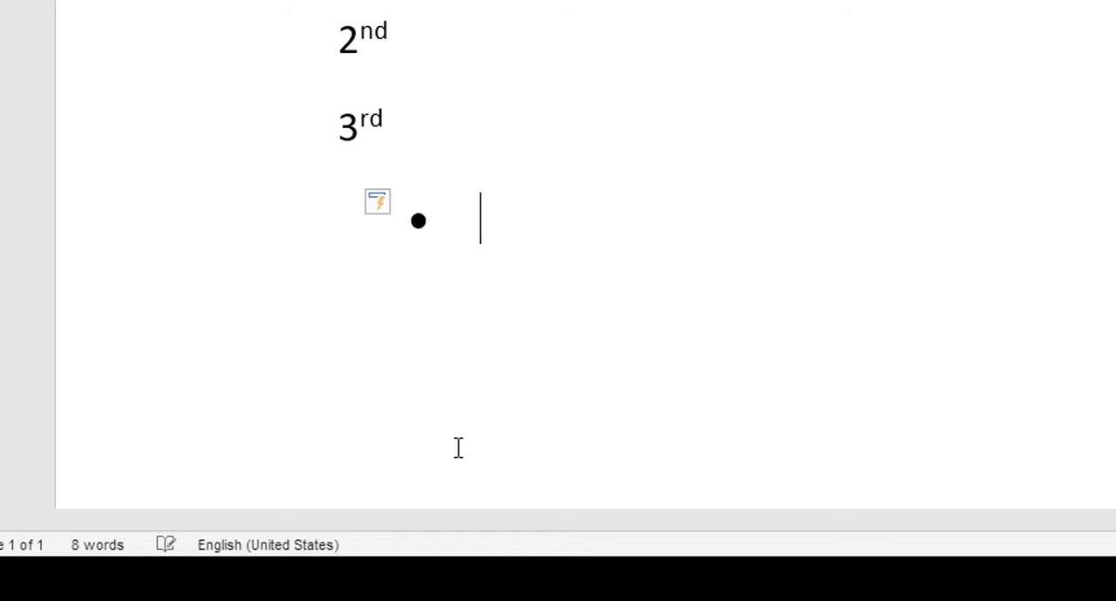
pyautogui.write(' hkghkggh')
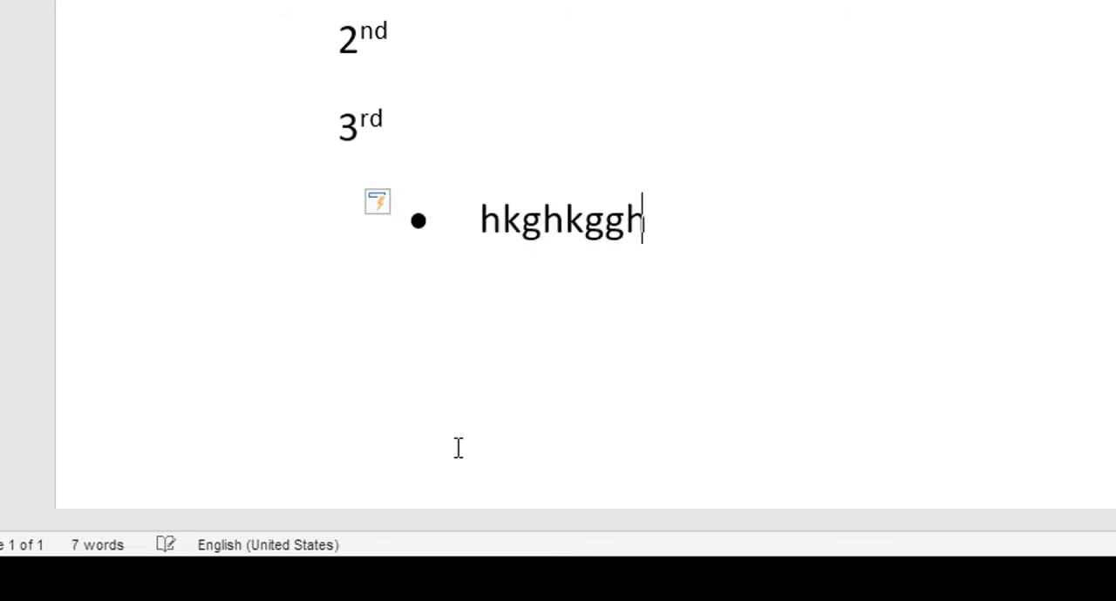
pyautogui.press('Return')
pyautogui.write('hj')
# Step: Remove both round-bulleted items below the 3rd line, including the bullet formatting
pyautogui.press('BackSpace')
pyautogui.press('BackSpace')
pyautogui.press('BackSpace')
pyautogui.press('BackSpace')
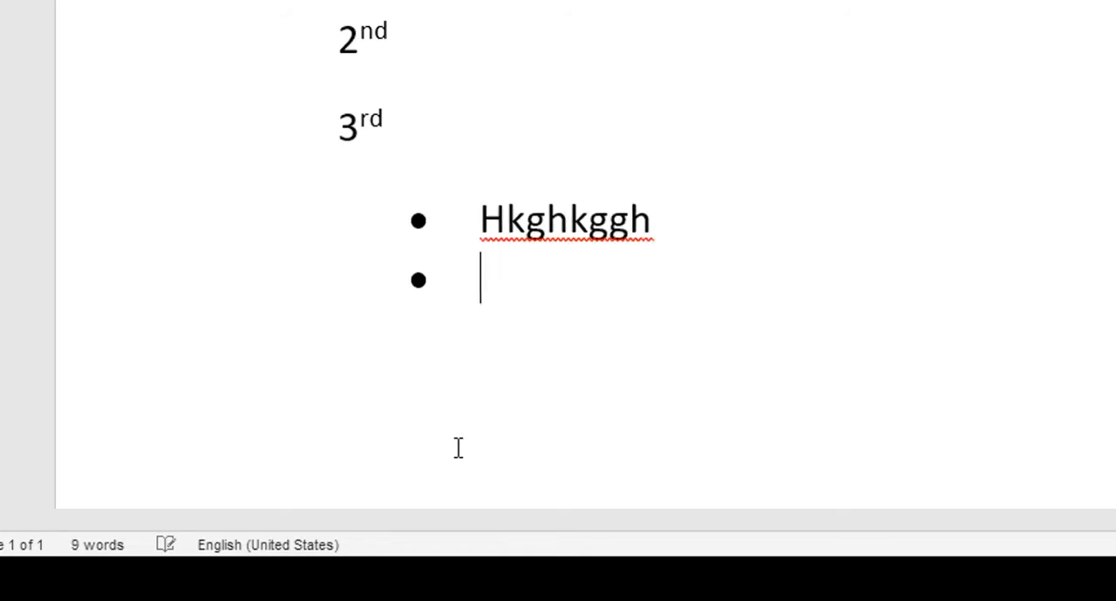
pyautogui.press('BackSpace')
pyautogui.press('BackSpace')
pyautogui.press('BackSpace')
pyautogui.press('BackSpace')
pyautogui.press('BackSpace')
pyautogui.press('BackSpace')
pyautogui.press('BackSpace')
pyautogui.press('BackSpace')
pyautogui.press('BackSpace')
pyautogui.press('BackSpace')
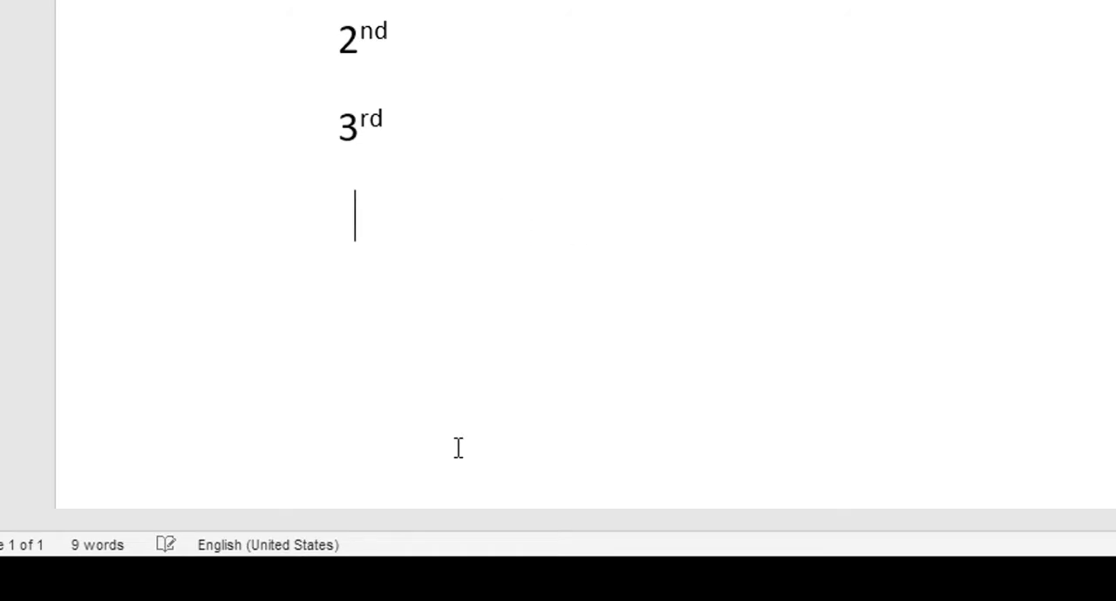
# Step: Create an arrowhead-bulleted list below the 3rd line with the items Ghj, Hj and Gh
pyautogui.press('Return')
pyautogui.write('>')
pyautogui.press('space')
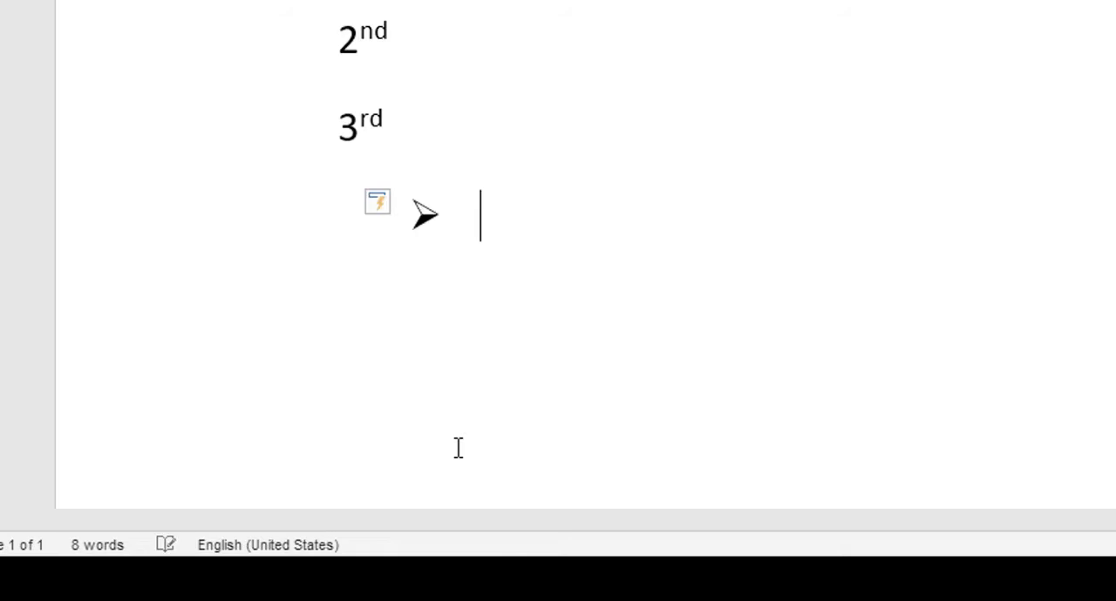
pyautogui.write('ghj')
pyautogui.press('Return')
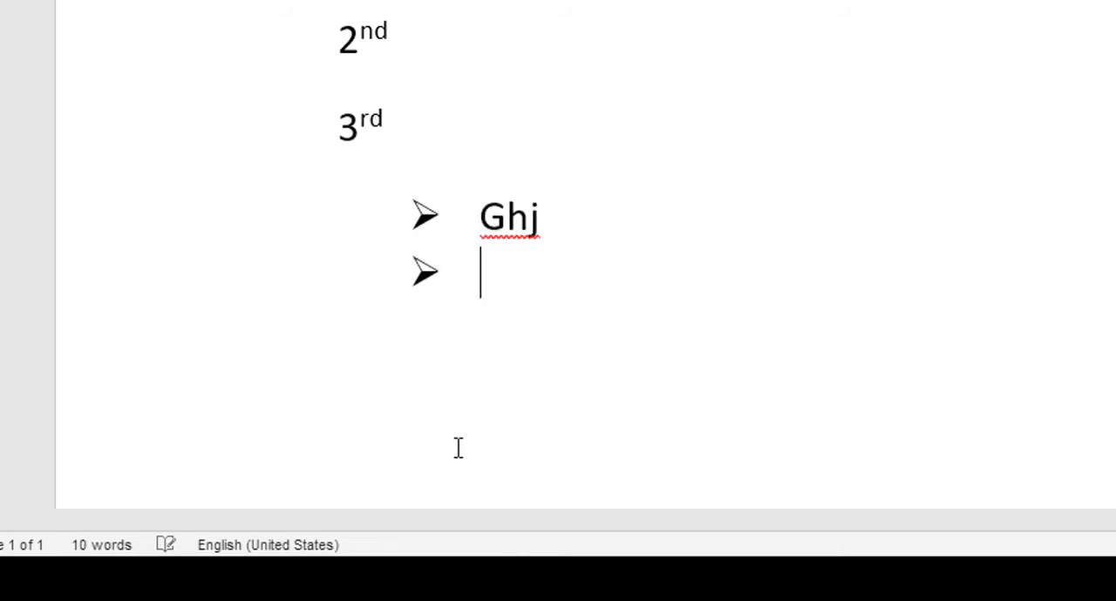
pyautogui.write('hj')
pyautogui.press('Return')
pyautogui.write('gh')
pyautogui.press('Return')
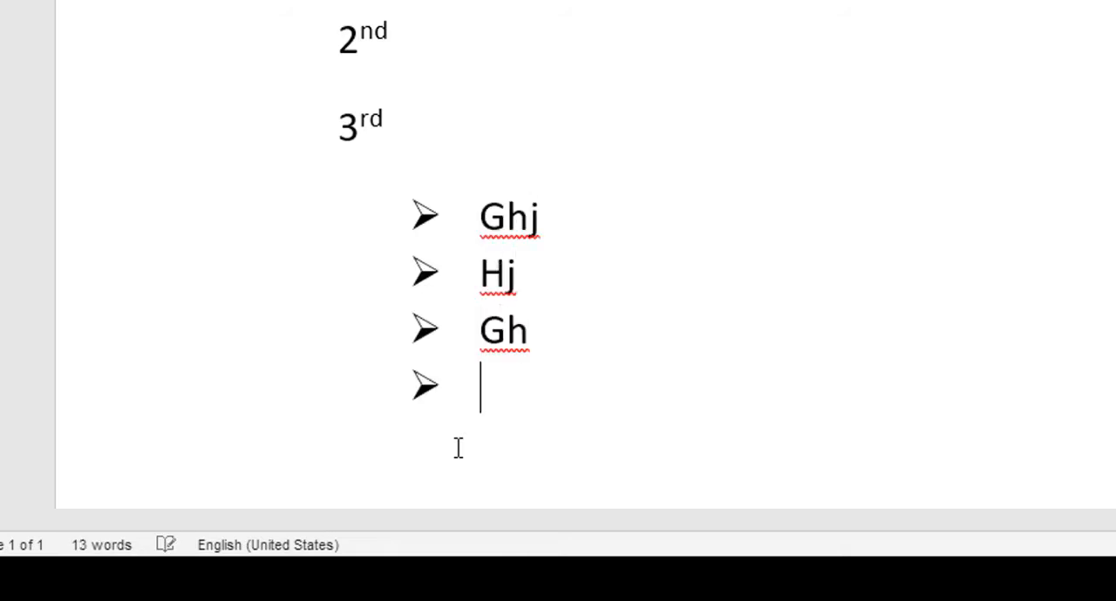
# Step: Delete all arrowhead-bulleted items below the 3rd line
pyautogui.press('BackSpace')
pyautogui.press('BackSpace')
pyautogui.press('BackSpace')
pyautogui.press('BackSpace')
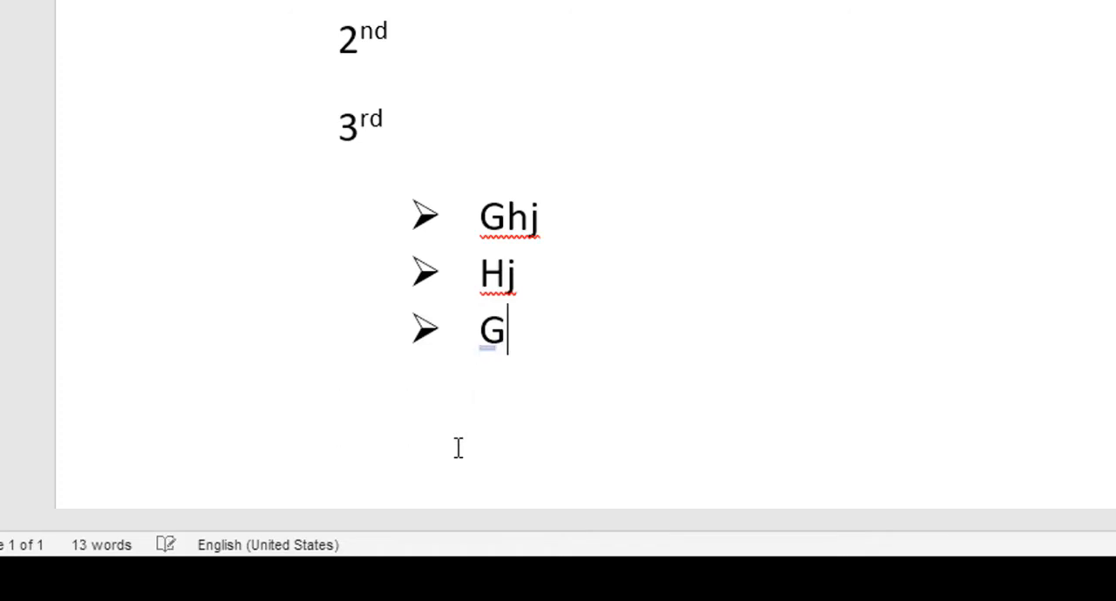
pyautogui.press('BackSpace')
pyautogui.press('BackSpace')
pyautogui.press('BackSpace')
pyautogui.press('BackSpace')
pyautogui.press('BackSpace')
pyautogui.press('BackSpace')
pyautogui.press('BackSpace')
pyautogui.press('BackSpace')
pyautogui.press('BackSpace')
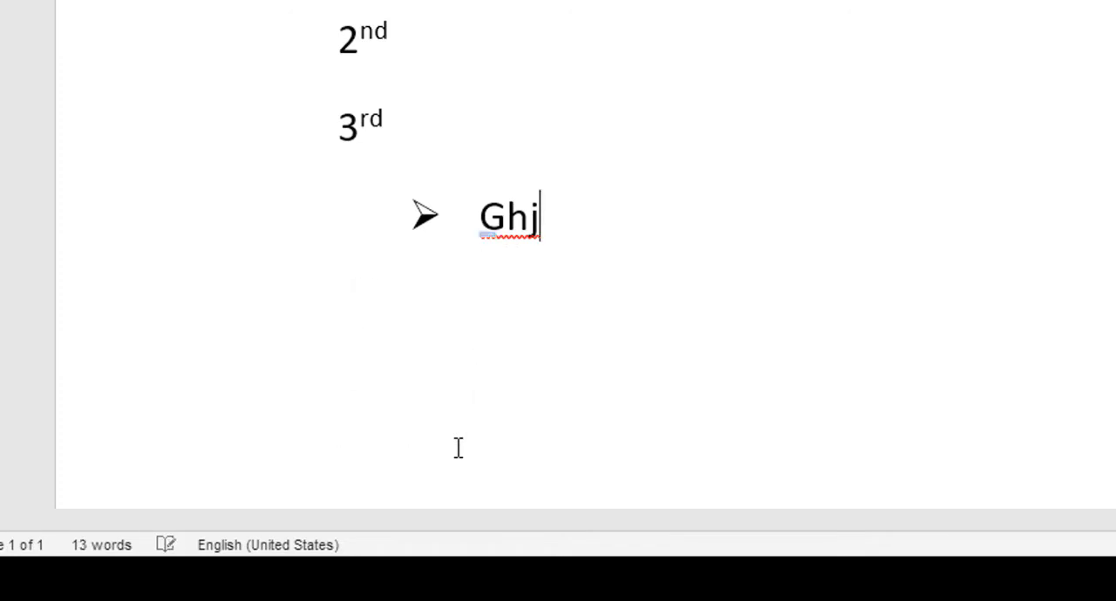
pyautogui.press('BackSpace')
pyautogui.press('BackSpace')
pyautogui.press('BackSpace')
pyautogui.press('BackSpace')
pyautogui.press('BackSpace')
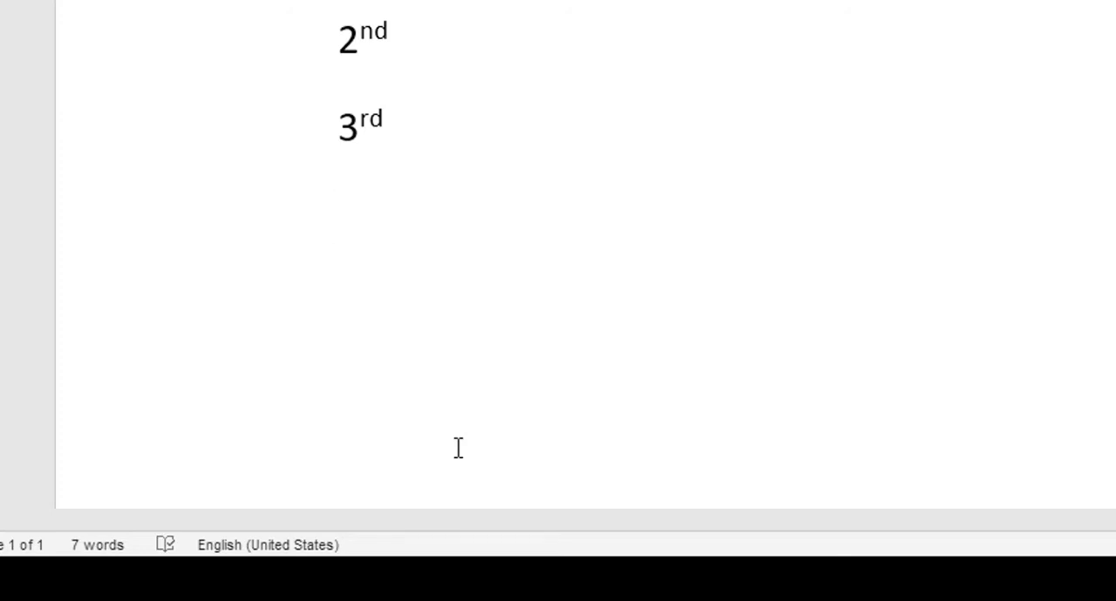
# Step: Insert sample paragraphs below the 3rd line with the random-text function =rand()
pyautogui.scroll(4, 439, 187)
pyautogui.scroll(5, 439, 188)
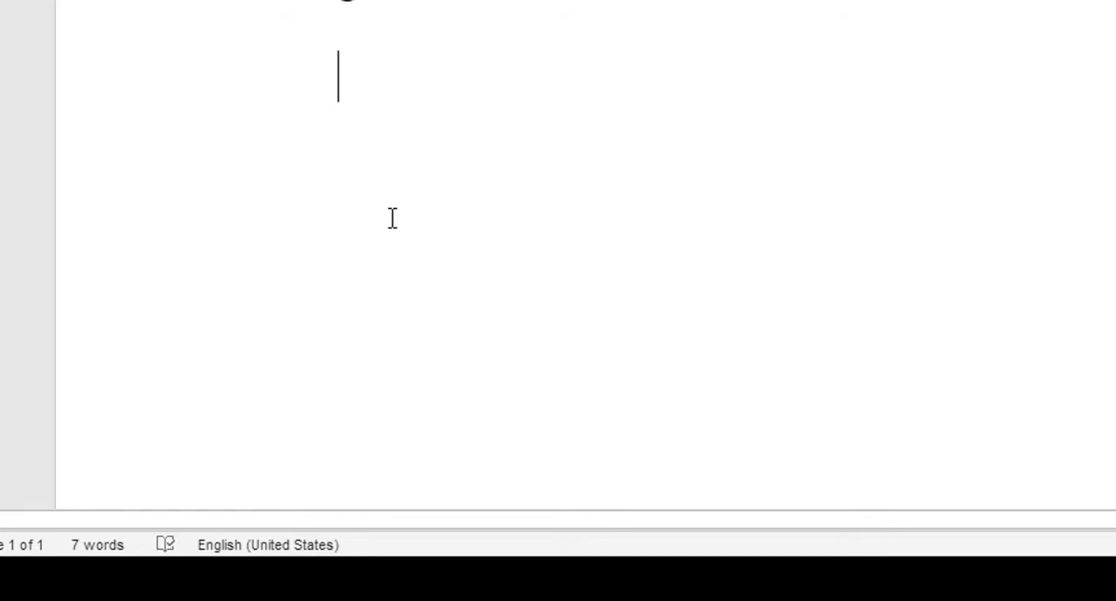
pyautogui.write('=')
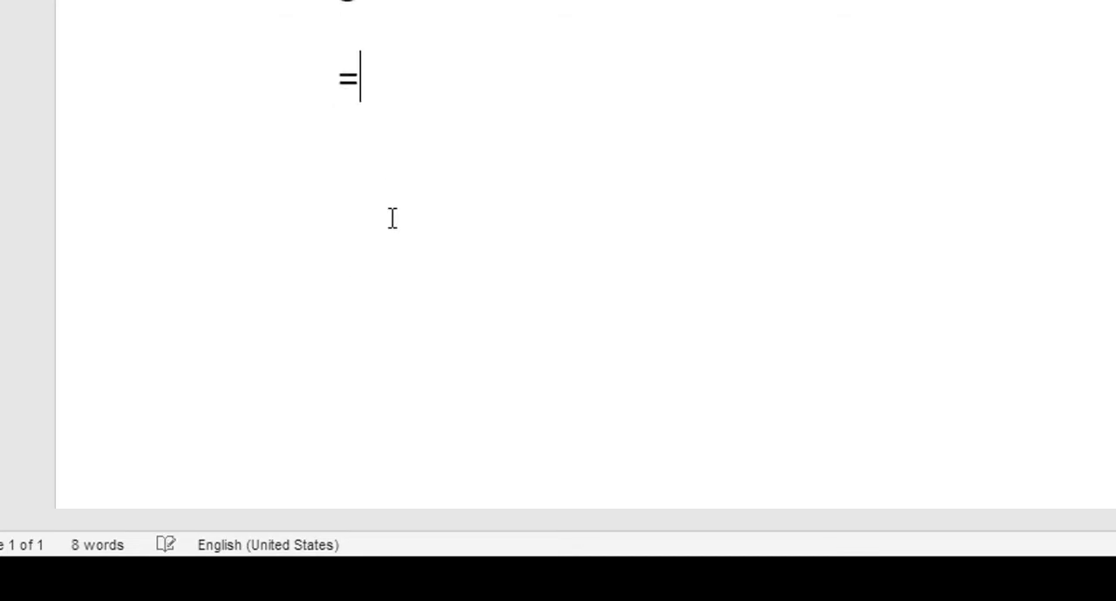
pyautogui.write('rand')
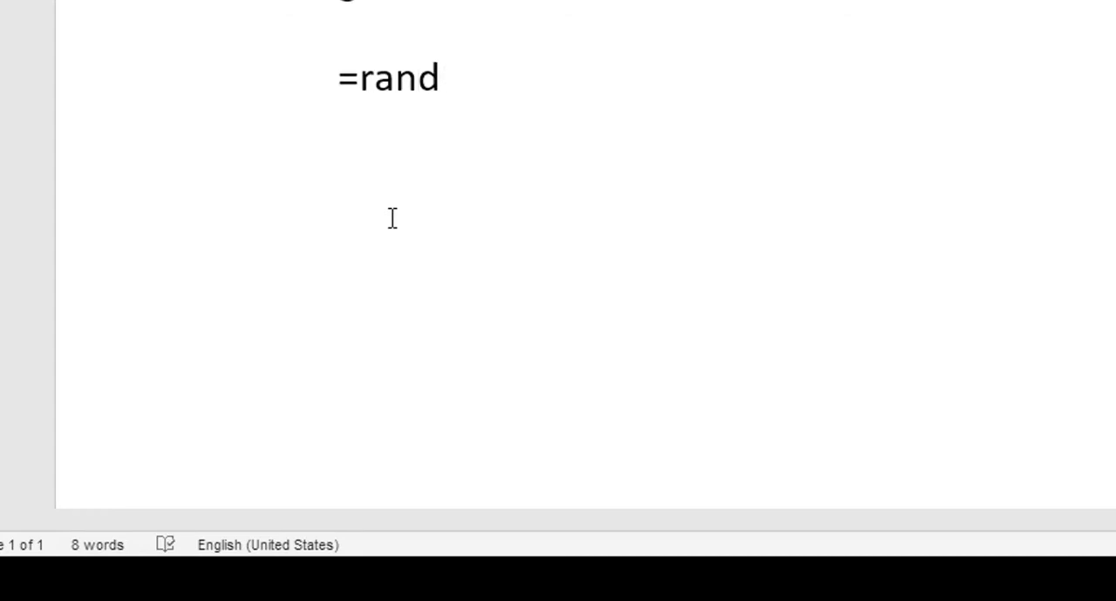
pyautogui.write(')')
pyautogui.press('BackSpace')
pyautogui.write('\\')
pyautogui.press('BackSpace')
pyautogui.write('()')
pyautogui.press('Return')
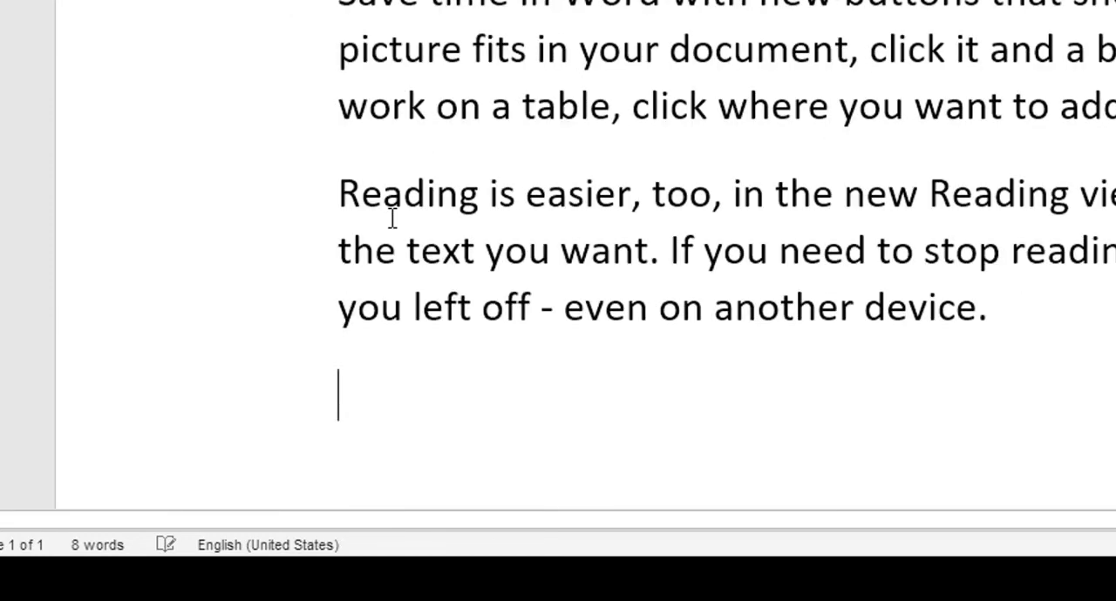
# Step: Apply the Hidden font effect to the whole sample paragraph beginning "To make your document look professionally produced"
pyautogui.scroll(5, 392, 218)
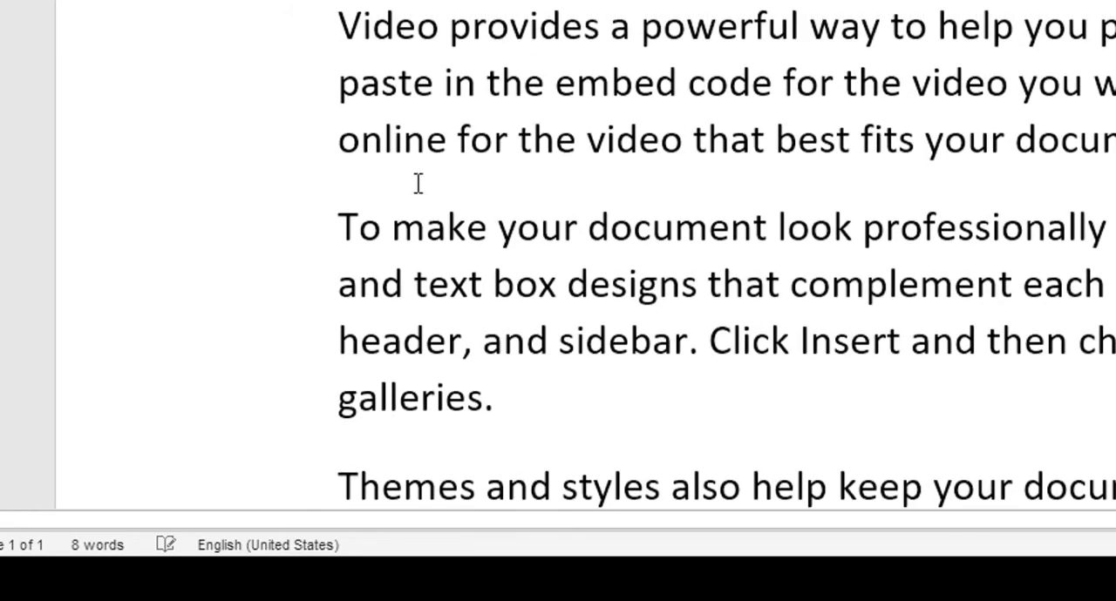
pyautogui.scroll(-1, 438, 162)
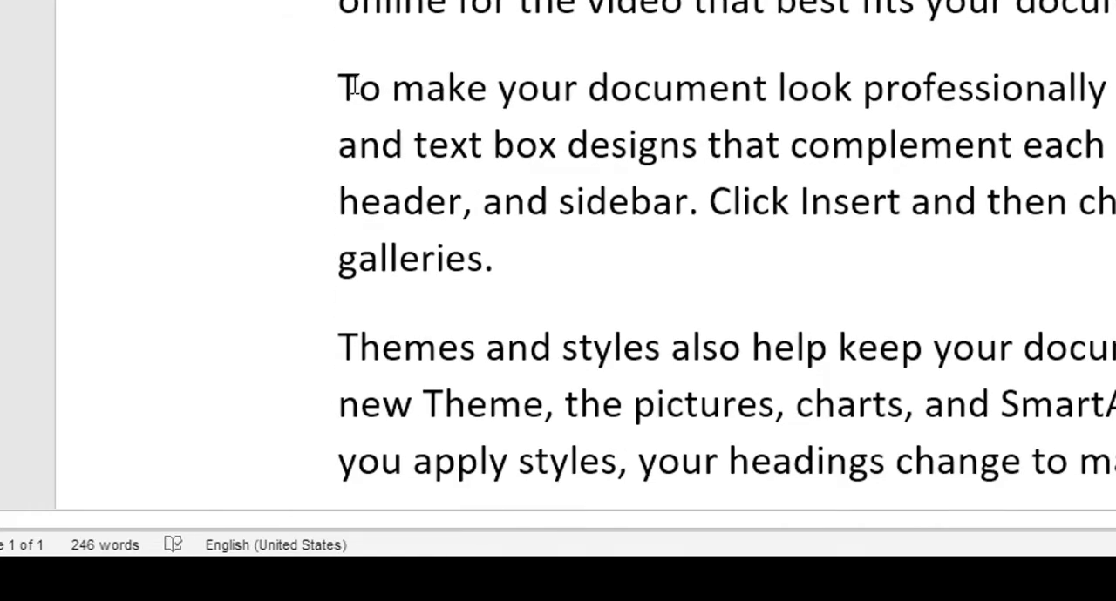
pyautogui.click(352, 87)
pyautogui.moveTo(349, 87); pyautogui.dragTo(1111, 259)
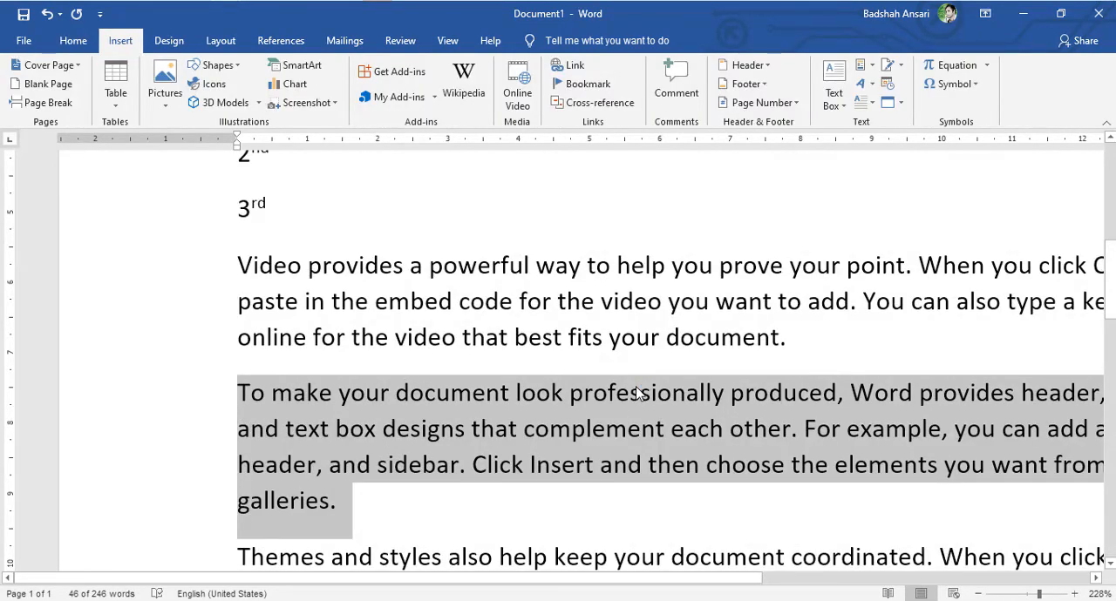
pyautogui.rightClick(636, 392)
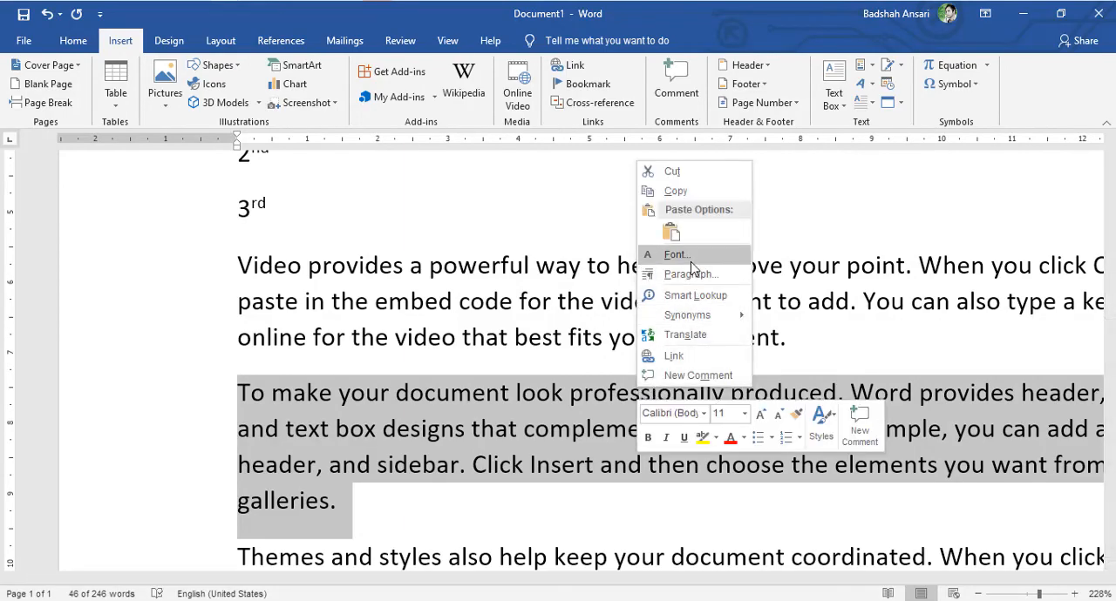
pyautogui.click(690, 260)
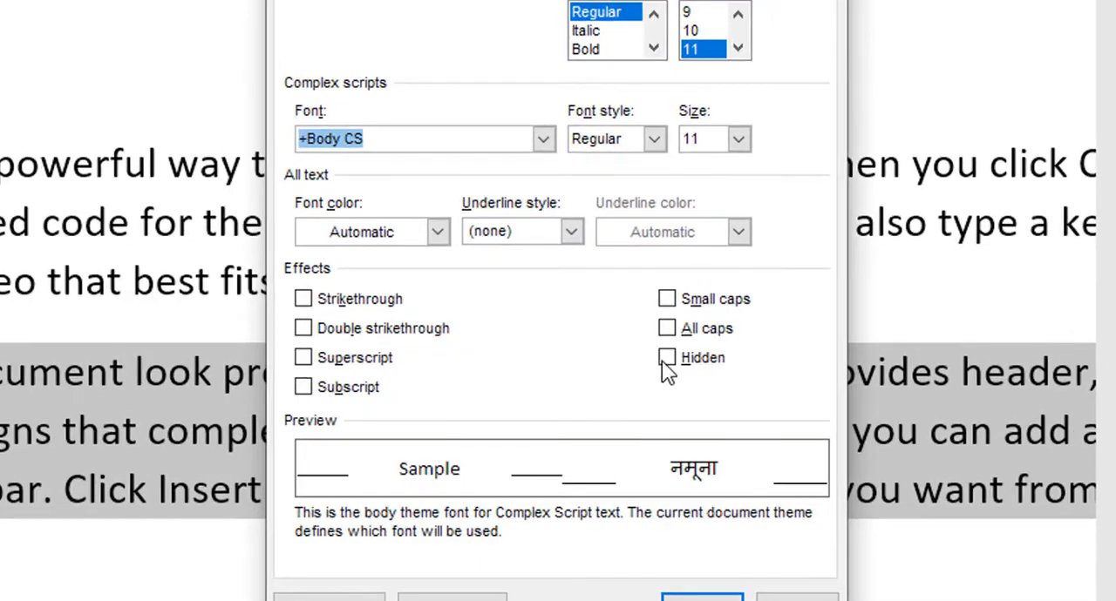
pyautogui.click(665, 360)
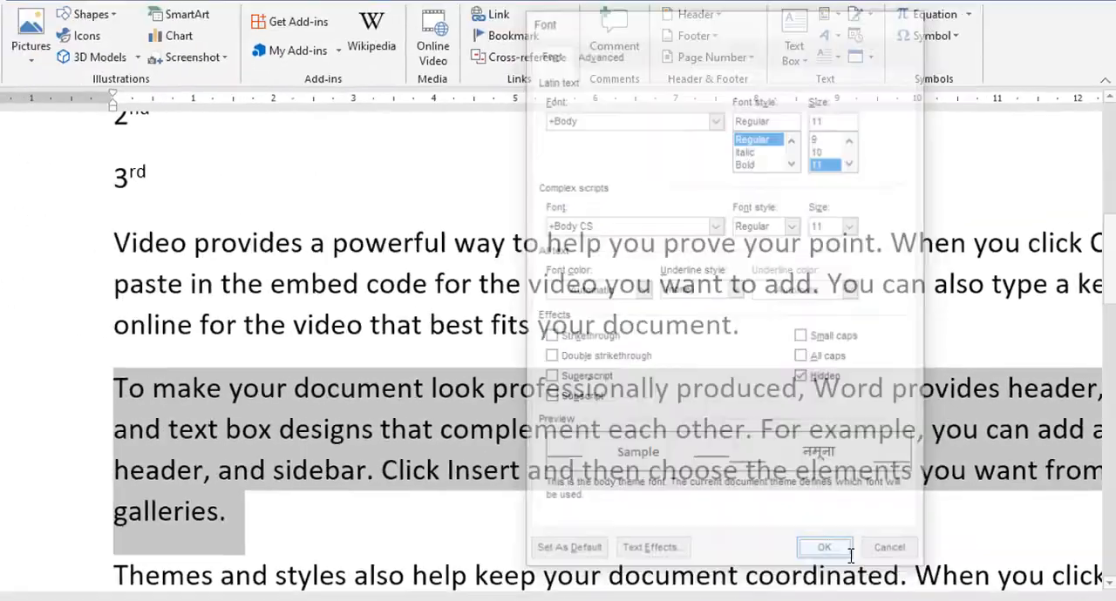
pyautogui.click(701, 599)
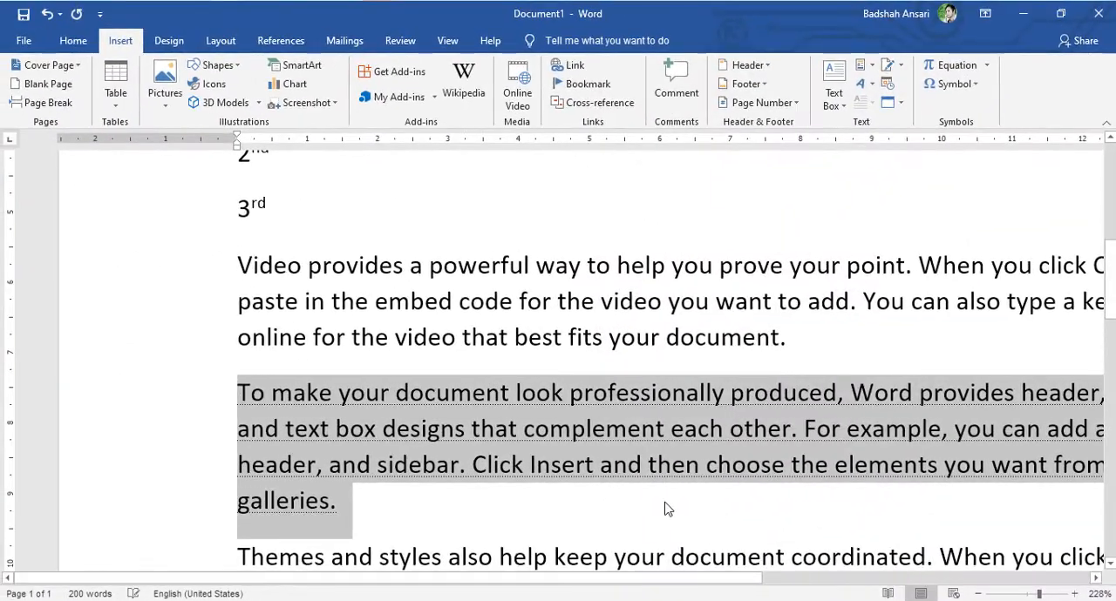
# Step: Check the document's print preview for the hidden-formatted paragraph, and return to the sample text's last paragraph
pyautogui.scroll(-3, 630, 503)
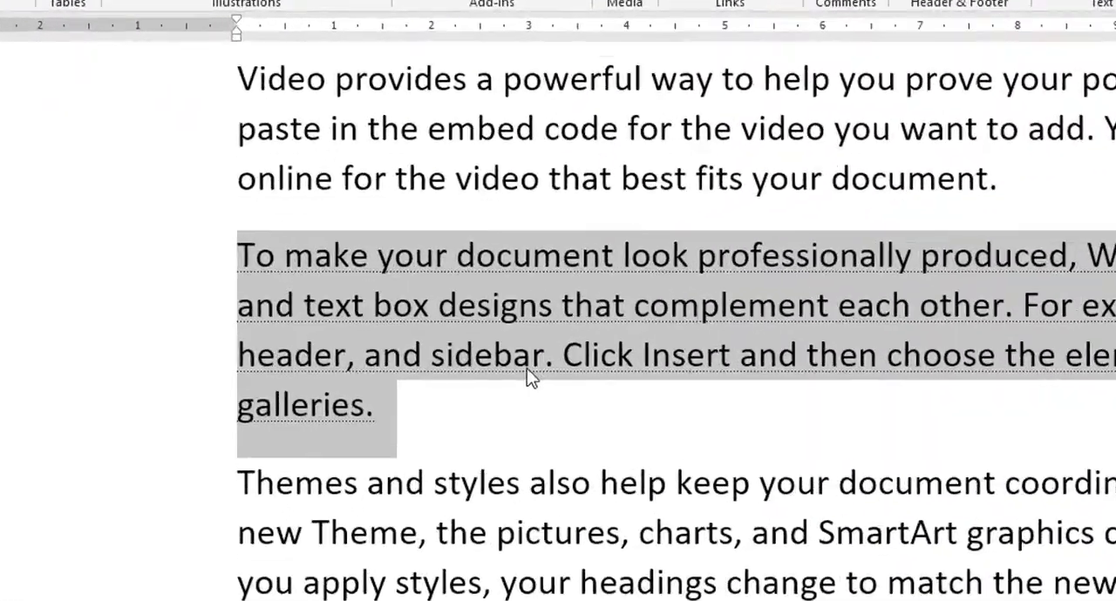
pyautogui.click(451, 377)
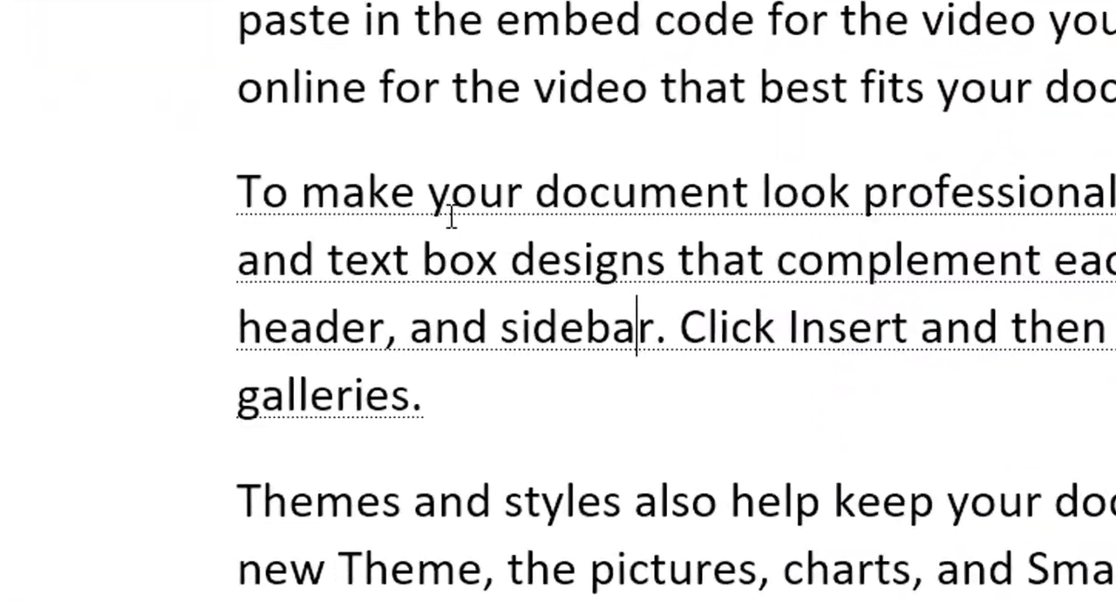
pyautogui.click(776, 260)
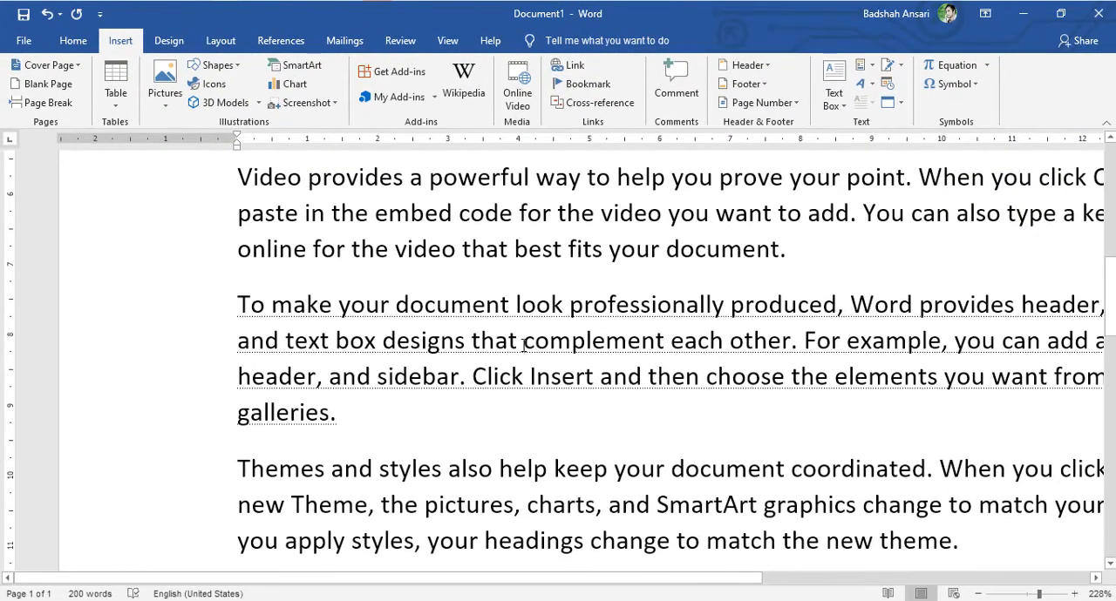
pyautogui.hotkey('ctrl', 'p')
pyautogui.scroll(-2, 403, 345)
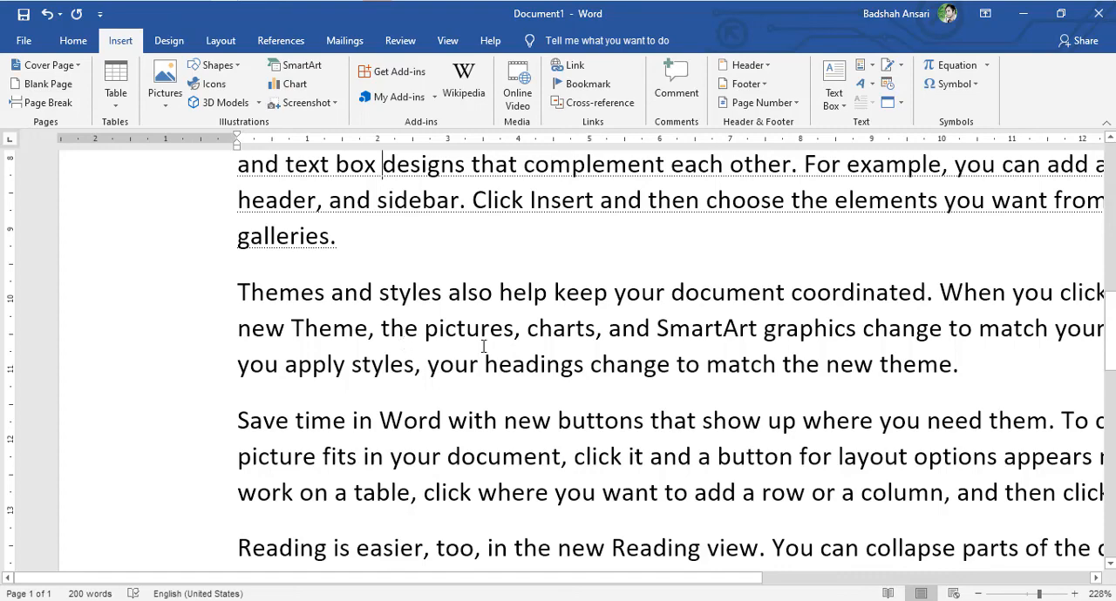
pyautogui.scroll(-10, 484, 346)
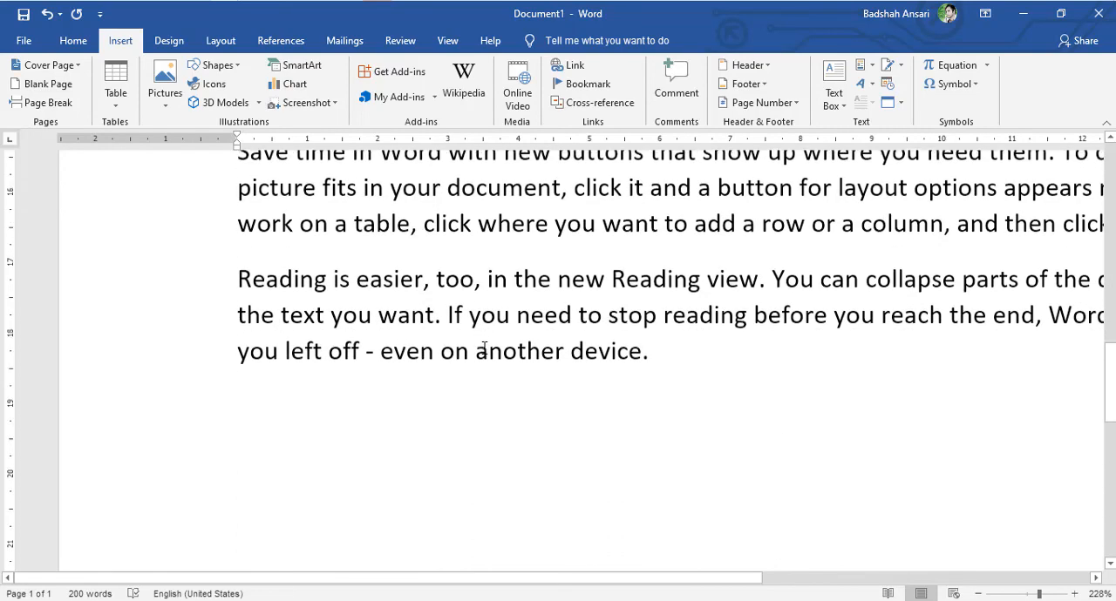